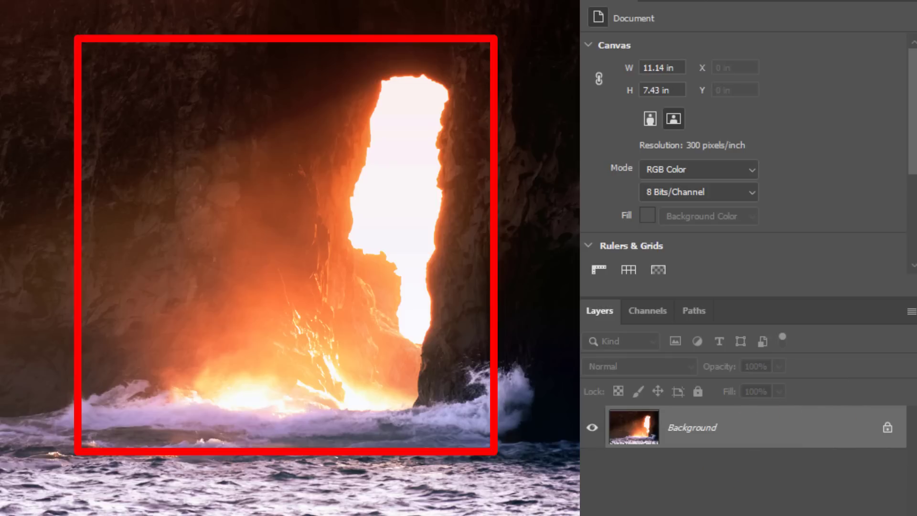
Add a Selective Color layer with Whites at Black +18, Yellow +18, Magenta -4, Cyan -11
{"action": "left_click", "coordinate": [812, 514]}
{"action": "left_click", "coordinate": [792, 513]}
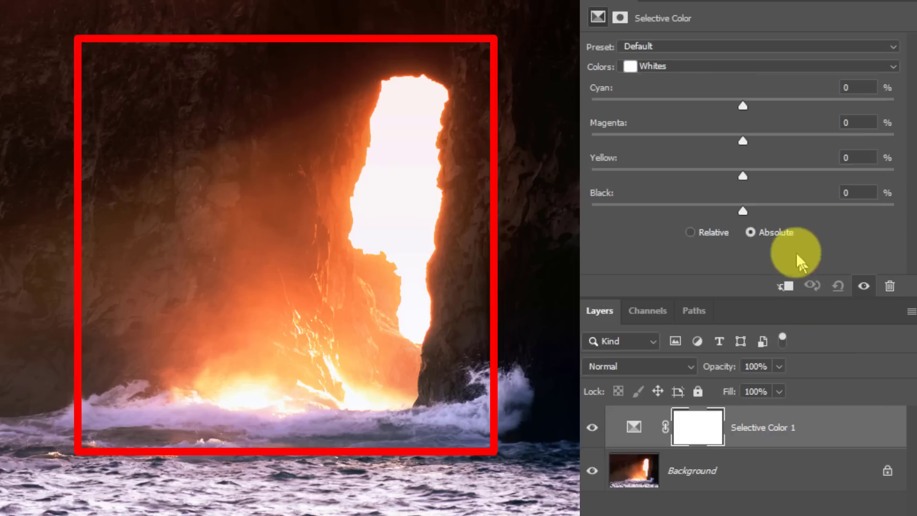
{"action": "left_click_drag", "start_coordinate": [742, 208], "coordinate": [769, 208]}
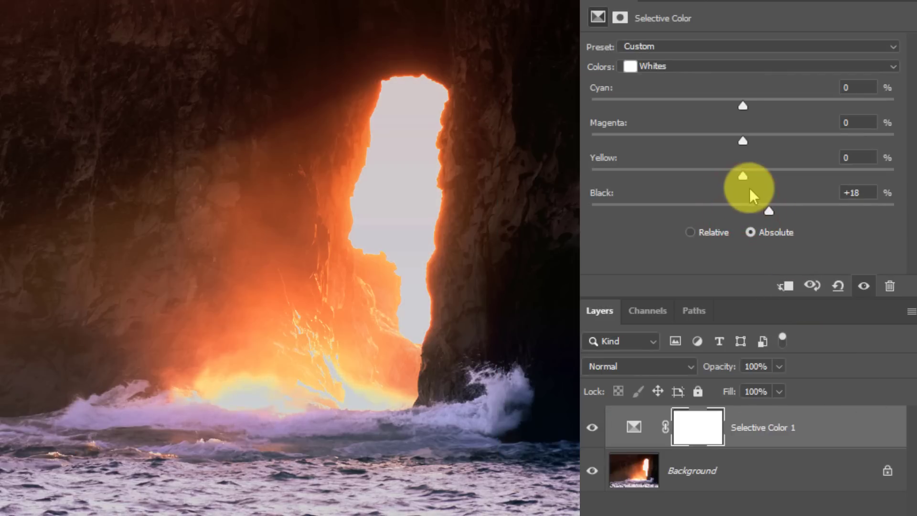
{"action": "left_click_drag", "start_coordinate": [768, 173], "coordinate": [770, 174]}
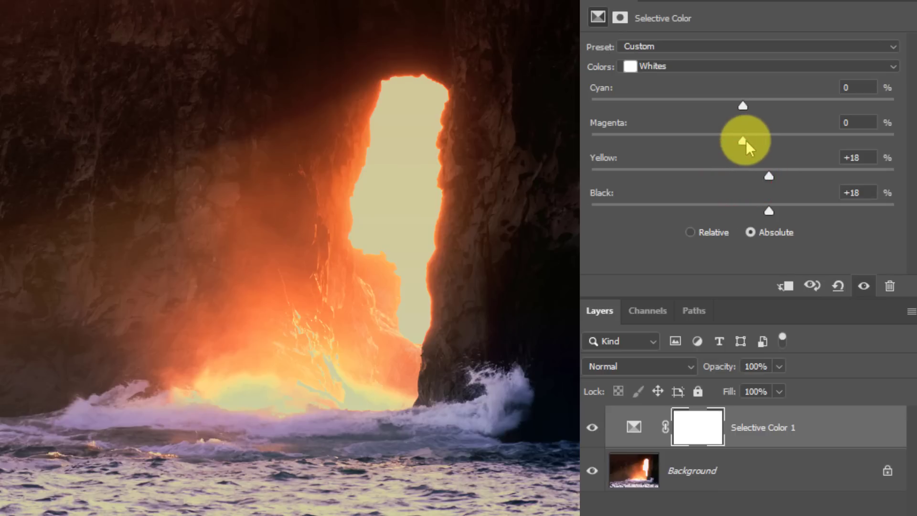
{"action": "left_click_drag", "start_coordinate": [743, 141], "coordinate": [737, 138]}
{"action": "left_click_drag", "start_coordinate": [742, 105], "coordinate": [726, 104]}
Mask the adjustment off the photo's bottom, then toggle it off and on to compare
{"action": "left_click", "coordinate": [687, 427]}
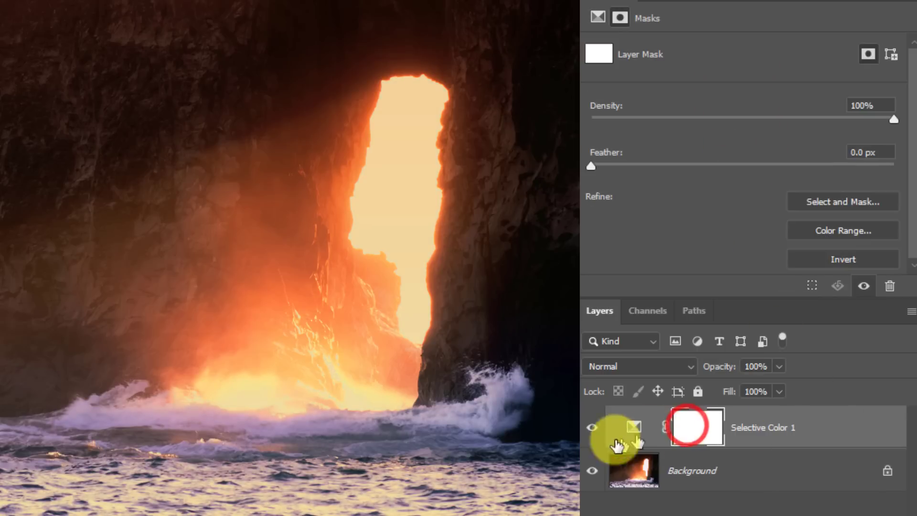
{"action": "mouse_move", "coordinate": [459, 496]}
{"action": "left_mouse_down"}
{"action": "mouse_move", "coordinate": [225, 487]}
{"action": "mouse_move", "coordinate": [268, 409]}
{"action": "mouse_move", "coordinate": [350, 321]}
{"action": "mouse_move", "coordinate": [364, 325]}
{"action": "left_mouse_up"}
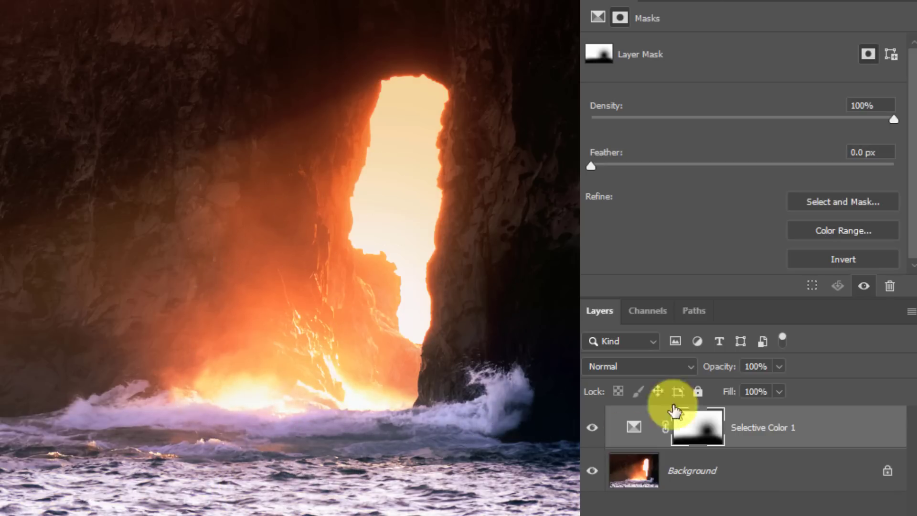
{"action": "left_click", "coordinate": [598, 426]}
{"action": "left_click", "coordinate": [598, 426]}
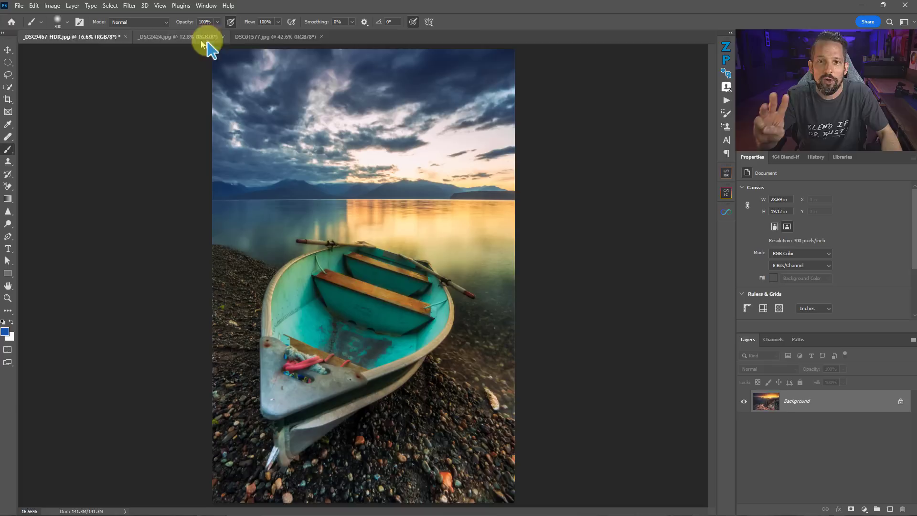
Switch to the _DSC9467-HDR sunset photo and add a Selective Color layer targeting Whites
{"action": "left_click", "coordinate": [278, 41]}
{"action": "left_click", "coordinate": [98, 39]}
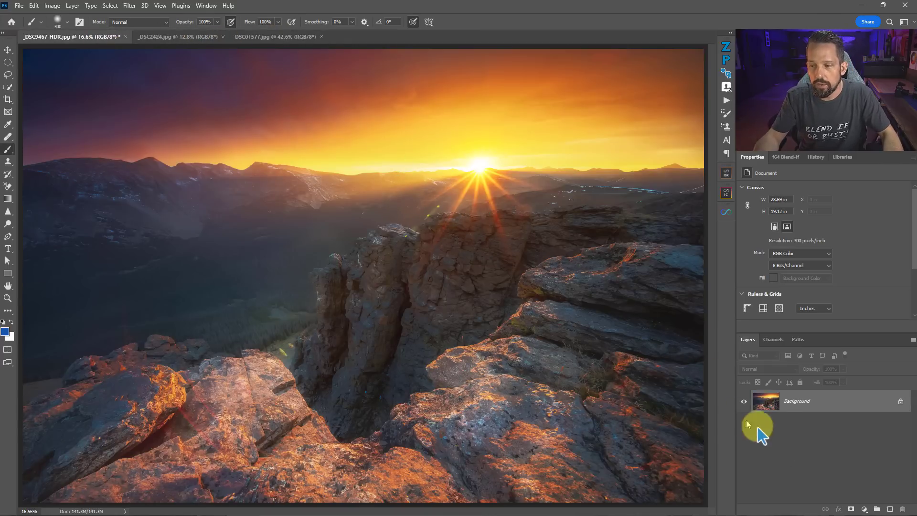
{"action": "left_click", "coordinate": [864, 509]}
{"action": "left_click", "coordinate": [863, 503]}
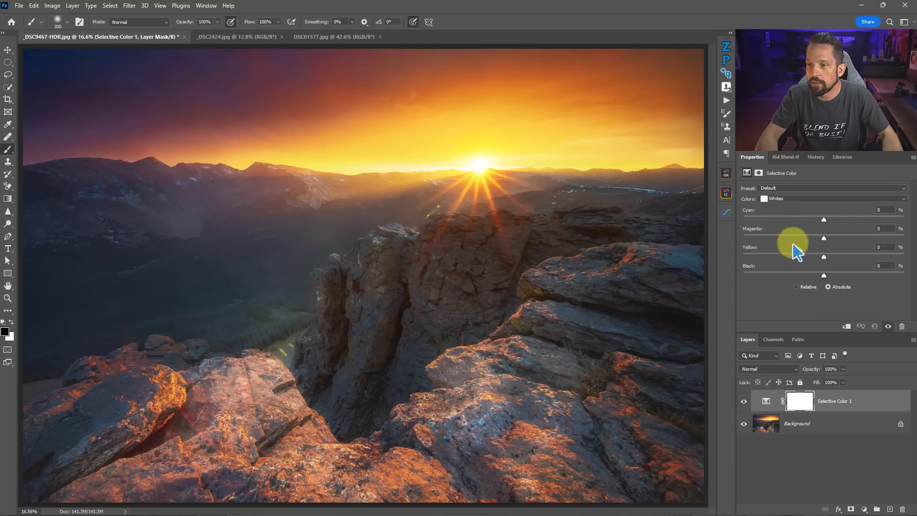
{"action": "left_click", "coordinate": [777, 199]}
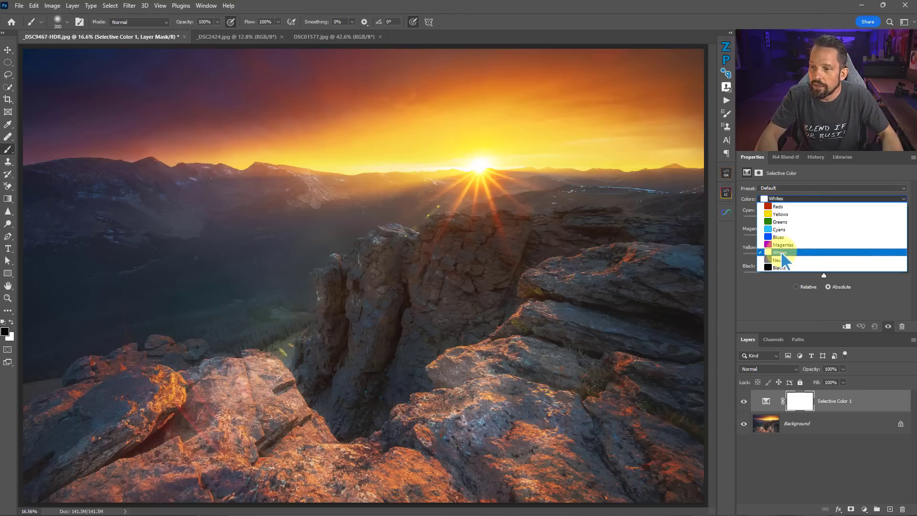
{"action": "left_click", "coordinate": [782, 253]}
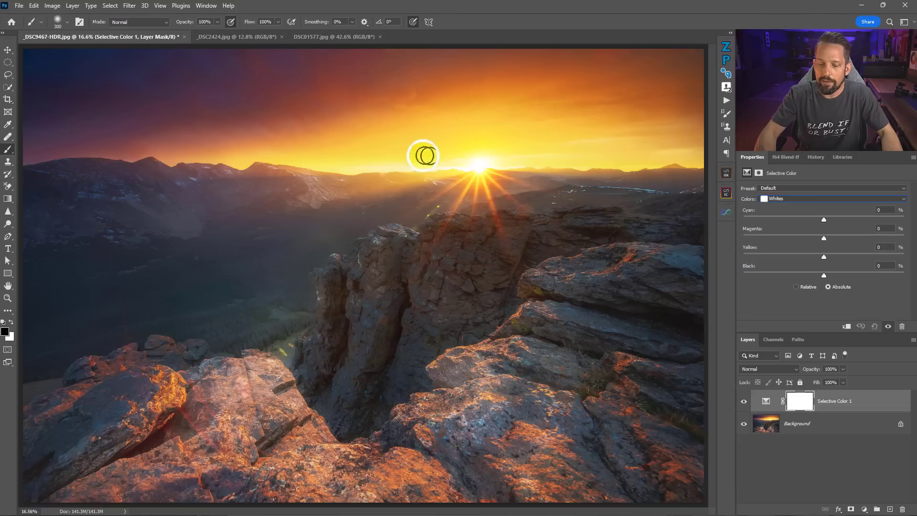
Zoom in on the sun to inspect the highlights, then fit the photo on screen
{"action": "left_click_drag", "start_coordinate": [497, 158], "coordinate": [552, 196]}
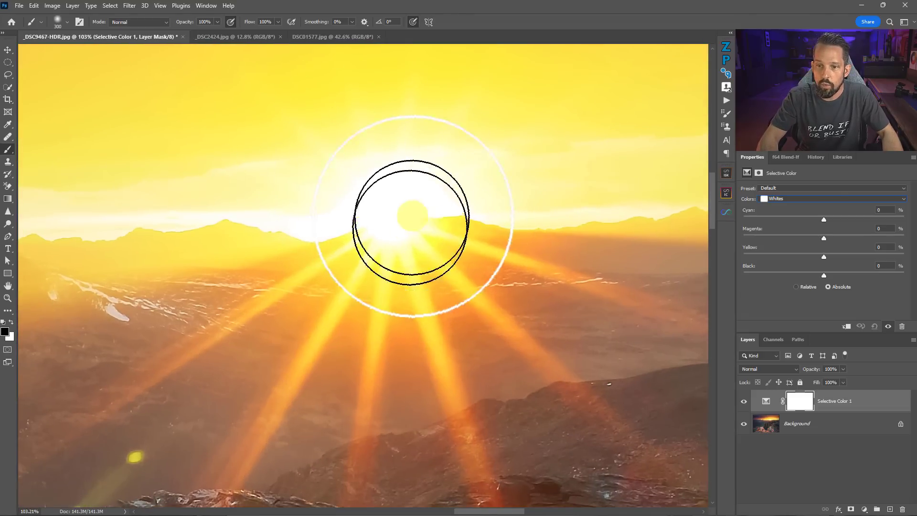
{"action": "right_click", "coordinate": [421, 201]}
{"action": "left_click", "coordinate": [437, 208]}
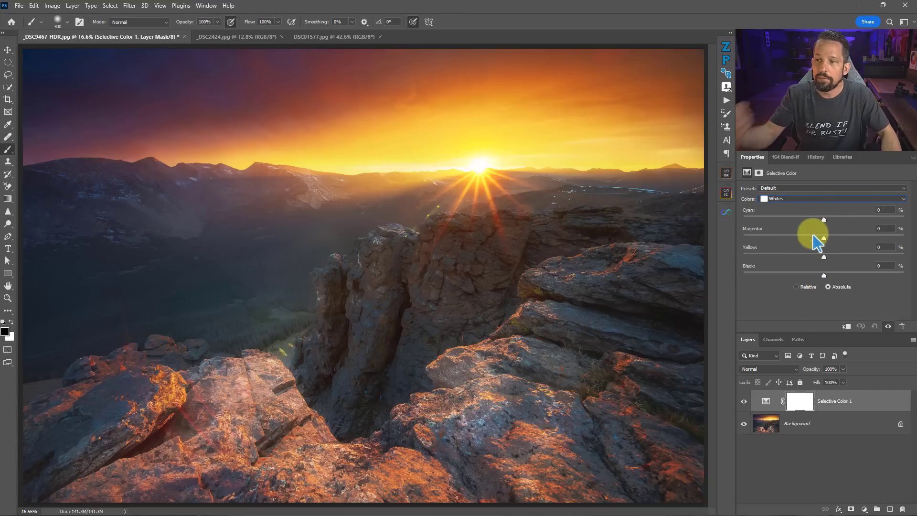
Keep the adjustment in Absolute mode and set Black in the whites to +16
{"action": "left_click", "coordinate": [796, 286]}
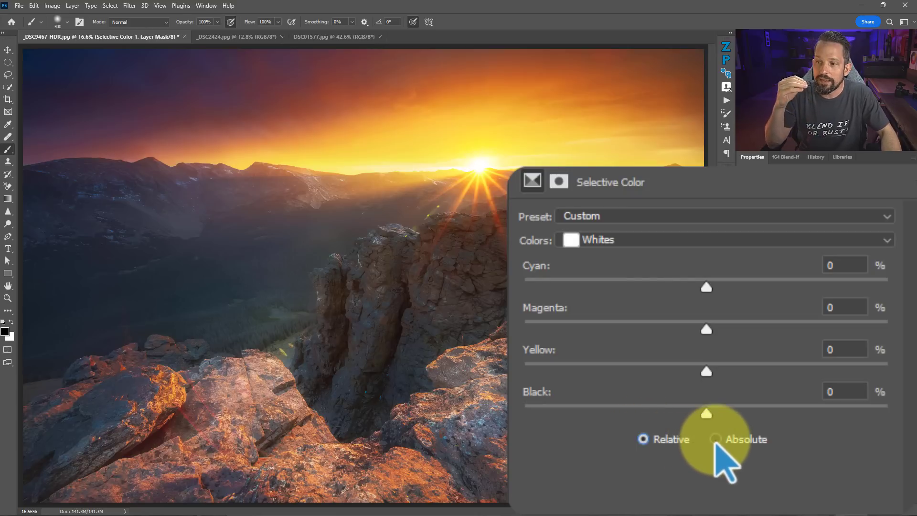
{"action": "left_click", "coordinate": [715, 439]}
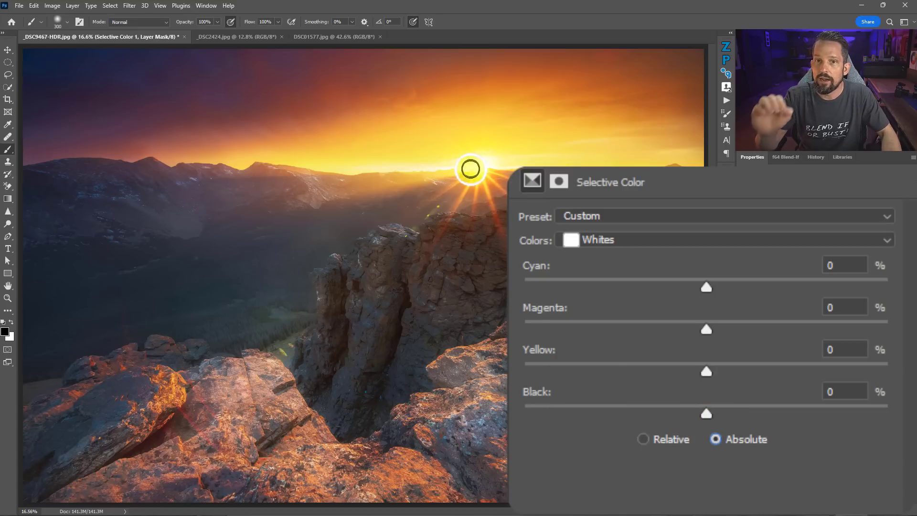
{"action": "left_click_drag", "start_coordinate": [706, 412], "coordinate": [735, 414]}
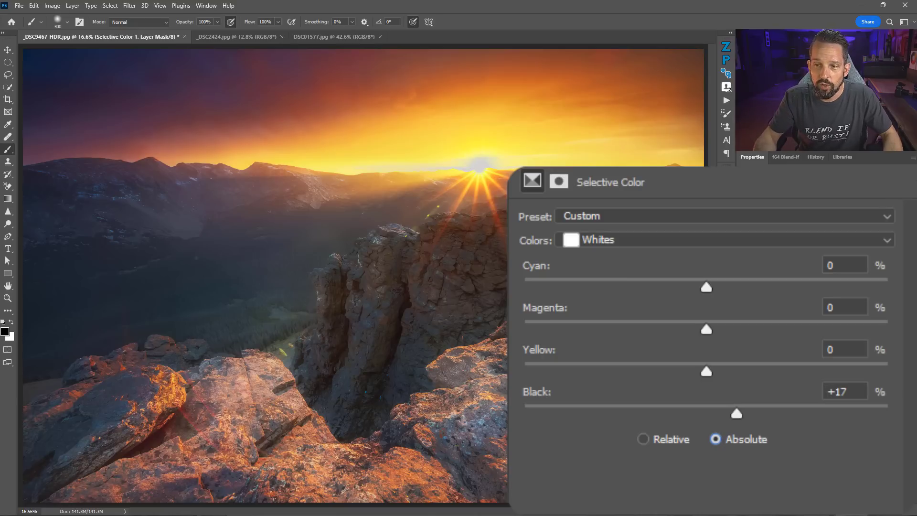
{"action": "mouse_move", "coordinate": [479, 209]}
{"action": "left_mouse_down"}
{"action": "mouse_move", "coordinate": [452, 163]}
{"action": "mouse_move", "coordinate": [492, 226]}
{"action": "left_mouse_up"}
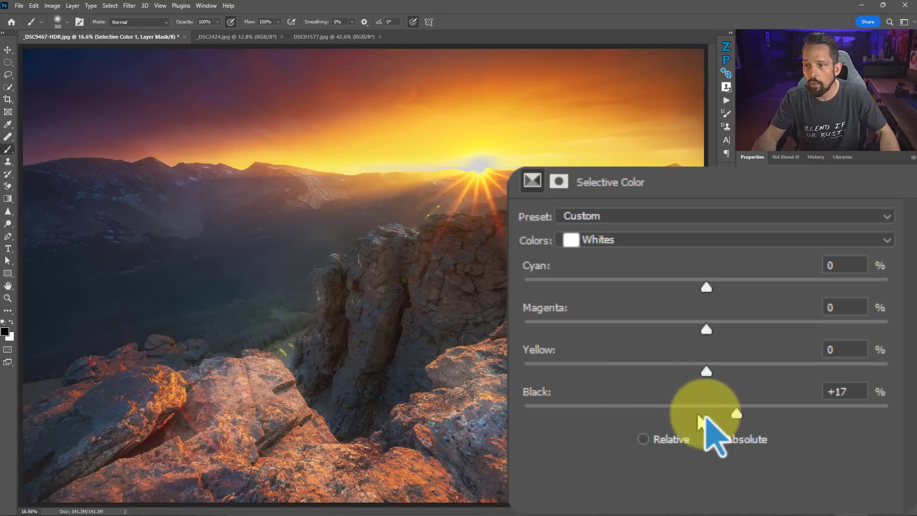
{"action": "left_click_drag", "start_coordinate": [733, 418], "coordinate": [732, 419]}
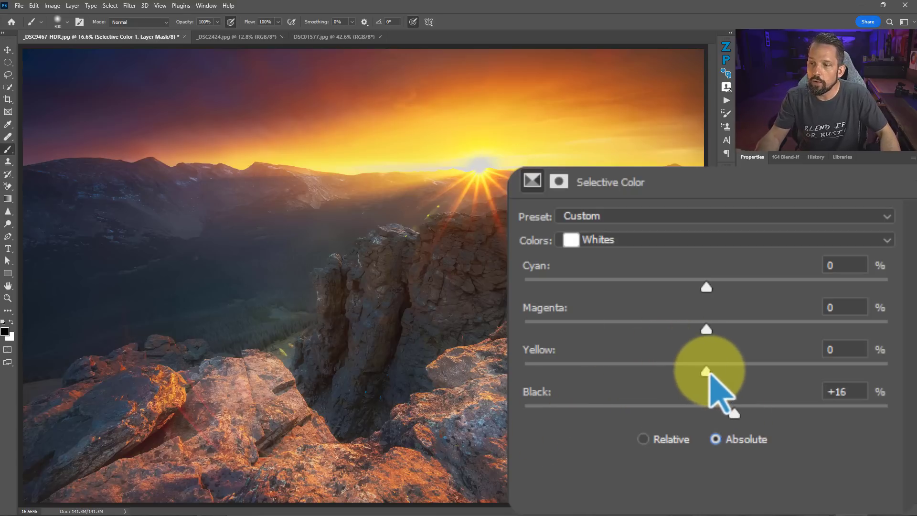
Set the whites to Yellow +39, Magenta -12, Cyan -12, then fit the photo on screen
{"action": "left_click_drag", "start_coordinate": [709, 371], "coordinate": [765, 375]}
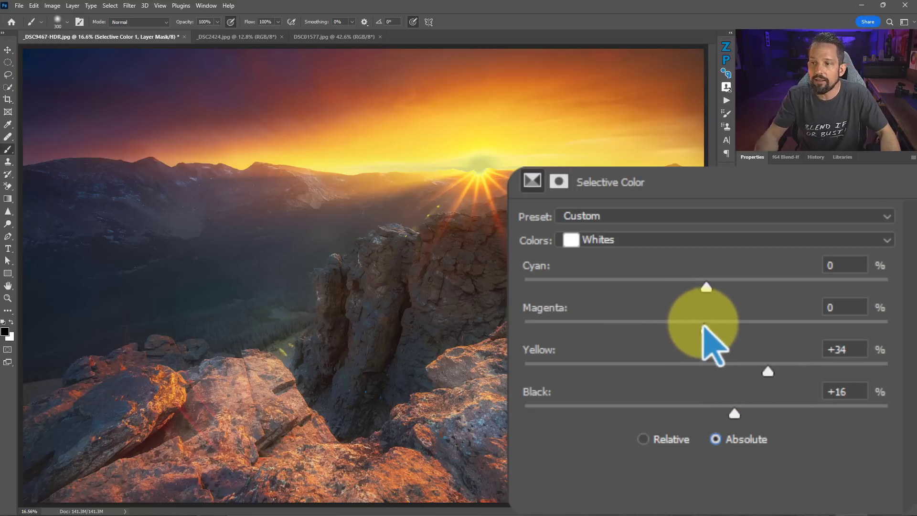
{"action": "left_click_drag", "start_coordinate": [704, 329], "coordinate": [693, 330]}
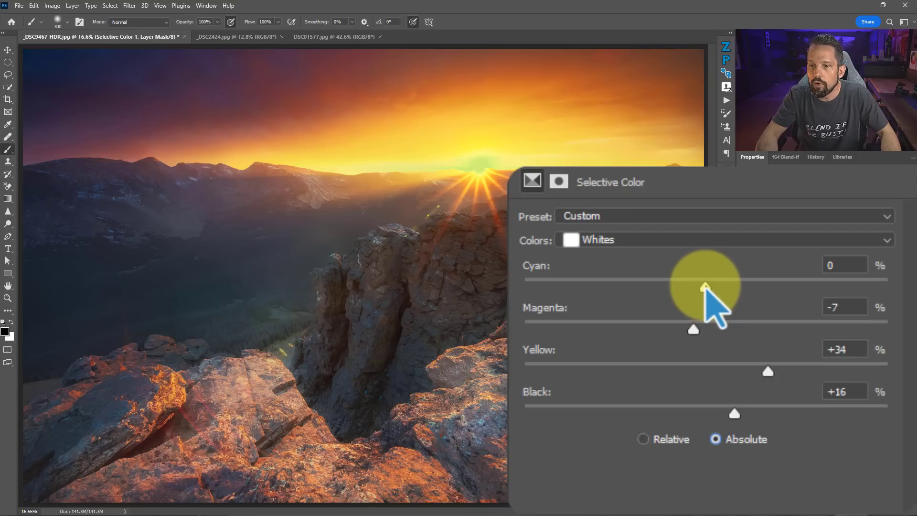
{"action": "left_click_drag", "start_coordinate": [702, 286], "coordinate": [686, 287]}
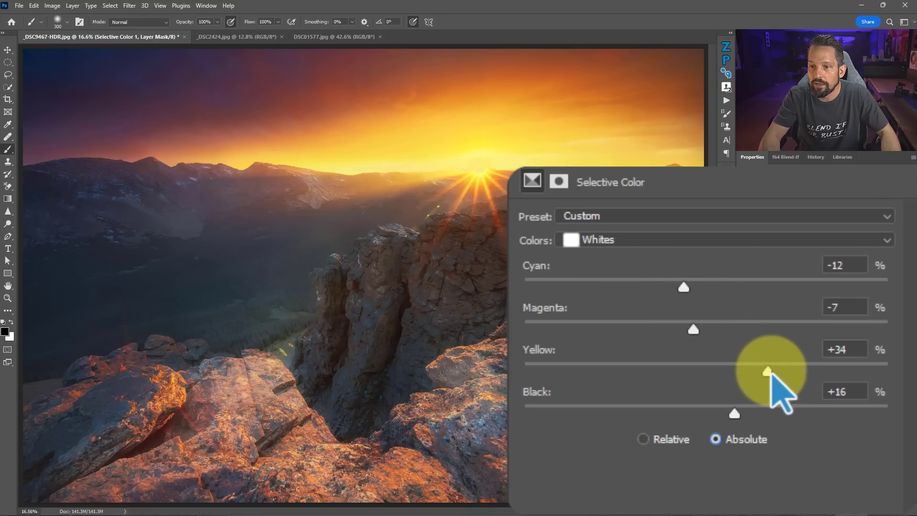
{"action": "left_click_drag", "start_coordinate": [767, 371], "coordinate": [776, 370]}
{"action": "scroll", "coordinate": [463, 160], "scroll_direction": "up", "scroll_amount": 5}
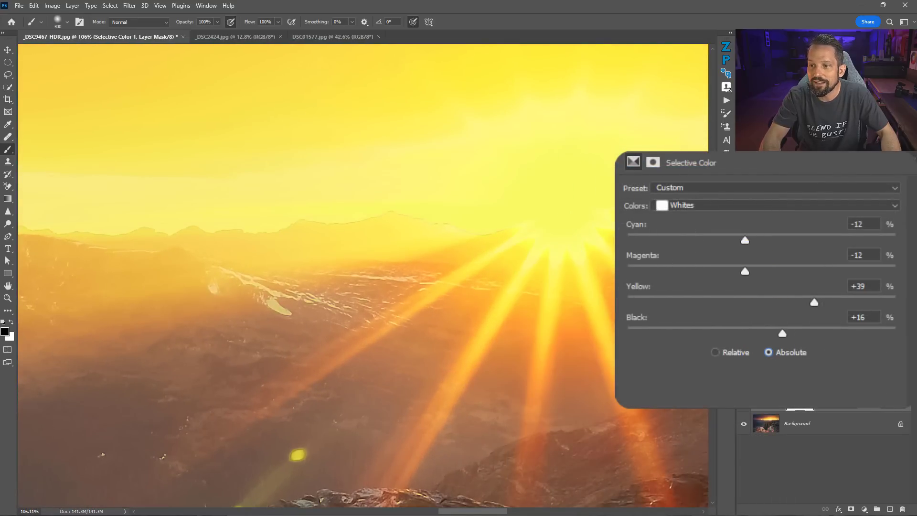
{"action": "key", "text": "ctrl+0"}
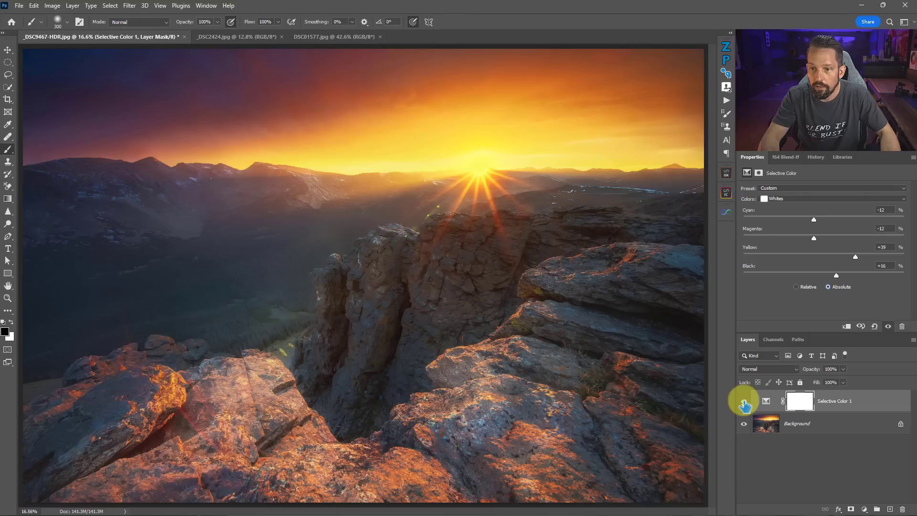
Paint black on the Selective Color mask over the sun's centre, then fit the photo on screen
{"action": "left_click", "coordinate": [744, 402]}
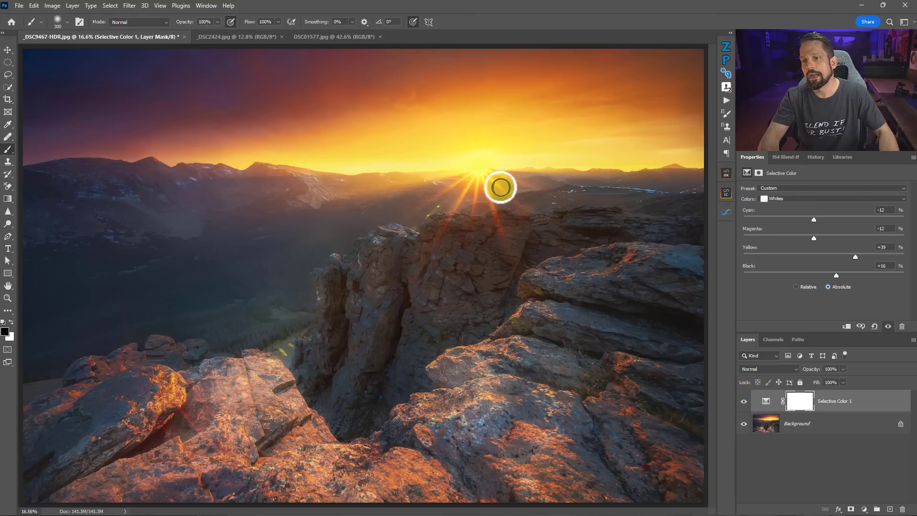
{"action": "left_click_drag", "start_coordinate": [485, 158], "coordinate": [540, 182]}
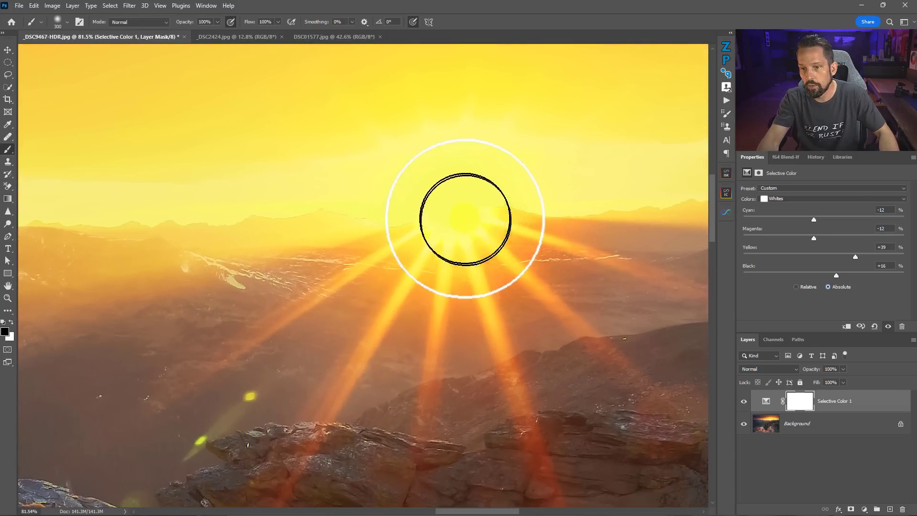
{"action": "left_click", "coordinate": [794, 399]}
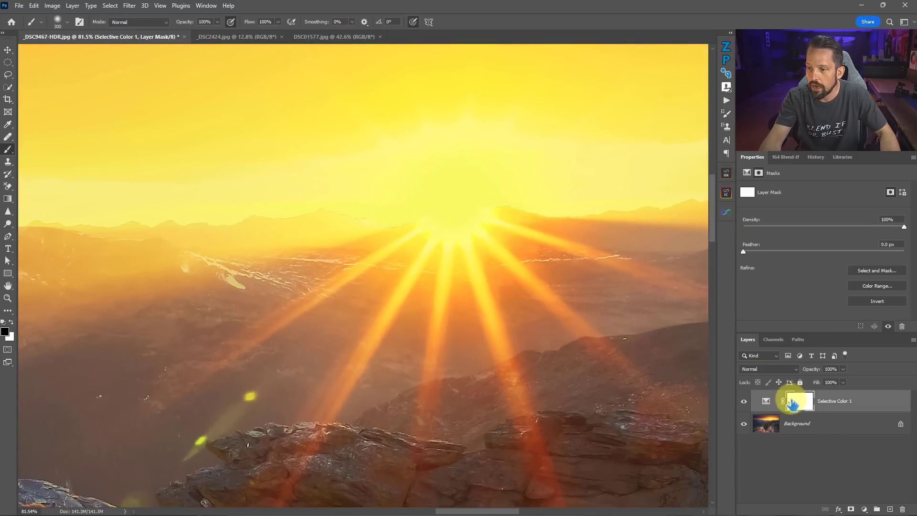
{"action": "key", "text": "bracketleft"}
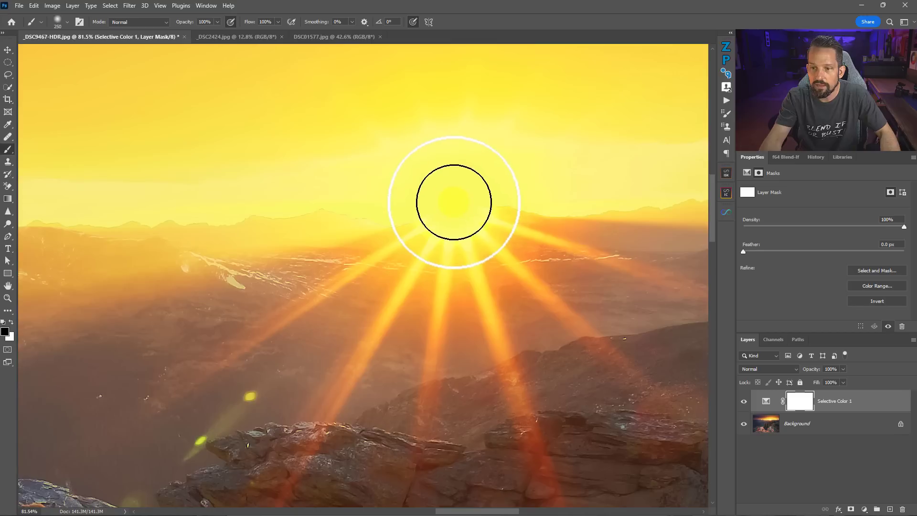
{"action": "key", "text": "bracketright"}
{"action": "left_click", "coordinate": [454, 204]}
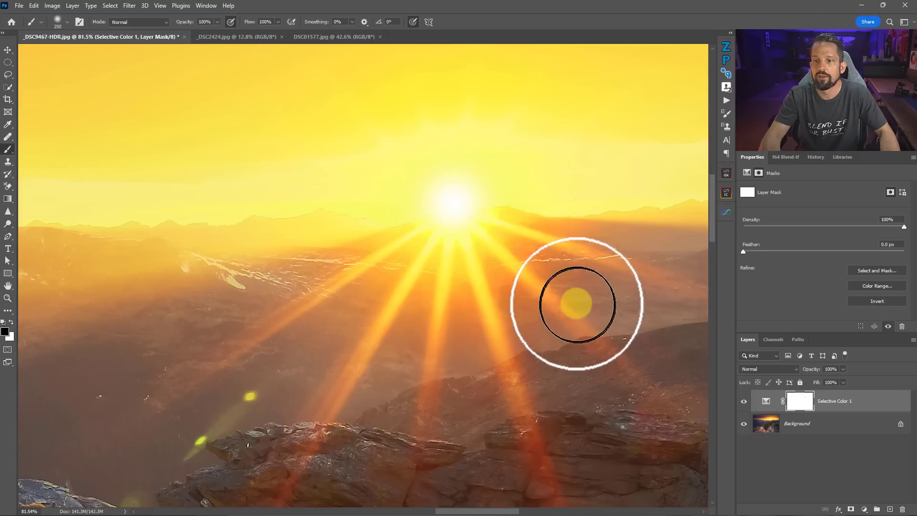
{"action": "right_click", "coordinate": [561, 287]}
{"action": "left_click", "coordinate": [573, 291]}
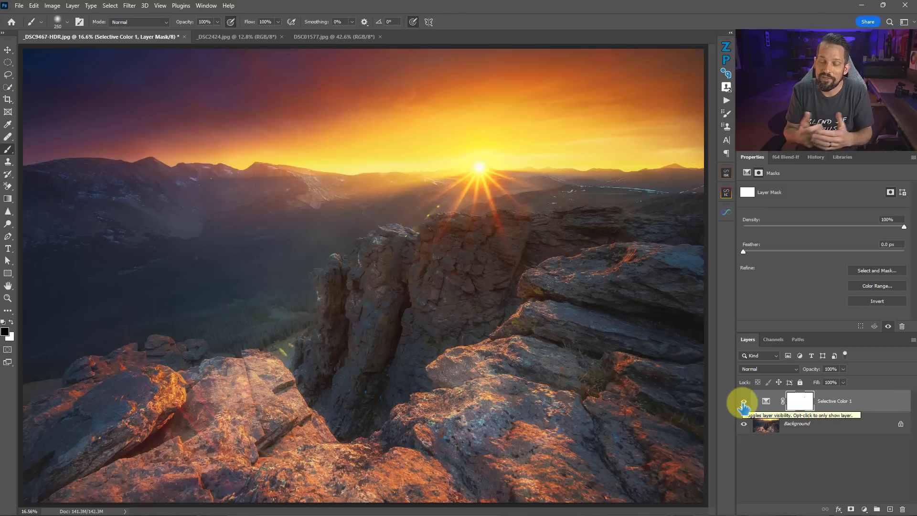
Bring up the _DSC2424.jpg rowboat photo
{"action": "left_click", "coordinate": [240, 38]}
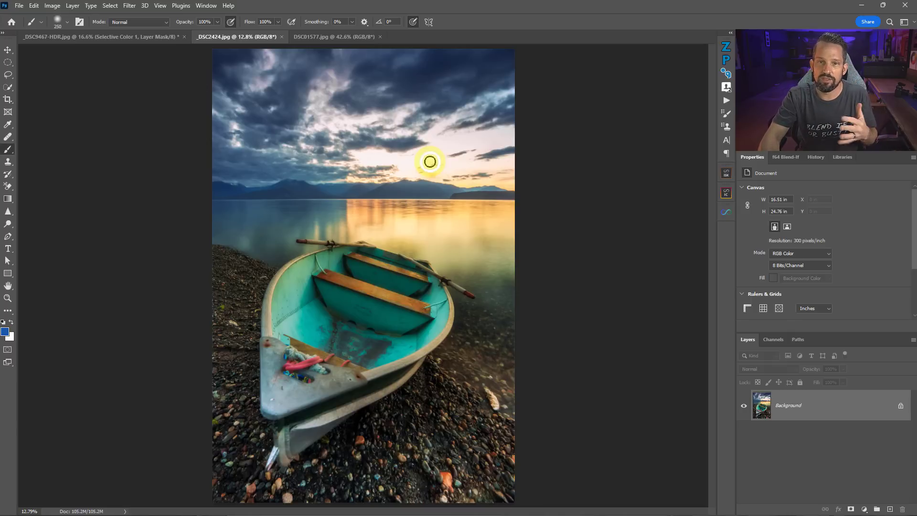
{"action": "left_click", "coordinate": [506, 297]}
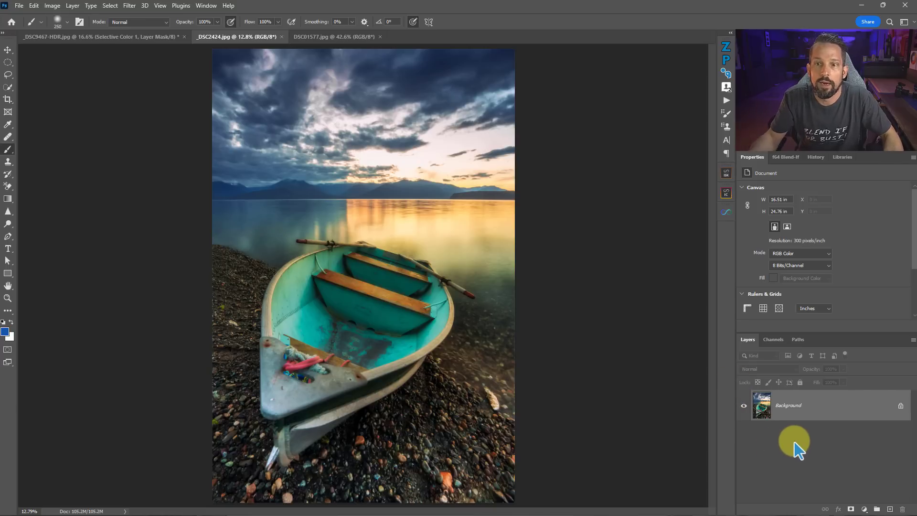
Add a Selective Color adjustment layer to the boat photo with Colors set to Whites
{"action": "left_click", "coordinate": [863, 505]}
{"action": "left_click", "coordinate": [857, 509]}
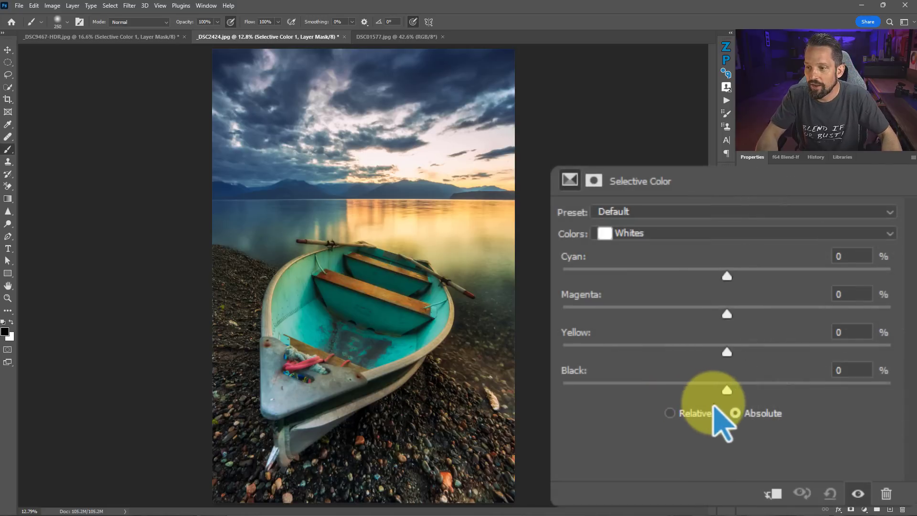
{"action": "left_click", "coordinate": [683, 233]}
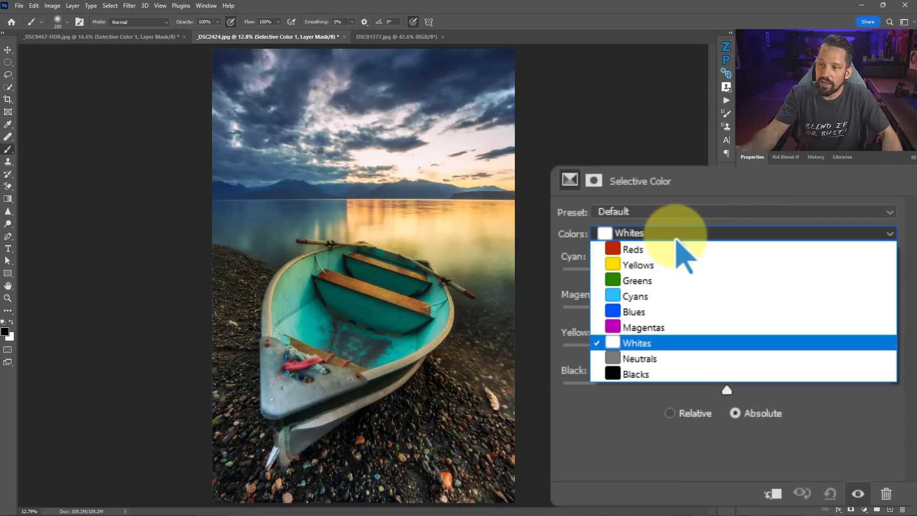
{"action": "left_click", "coordinate": [643, 343]}
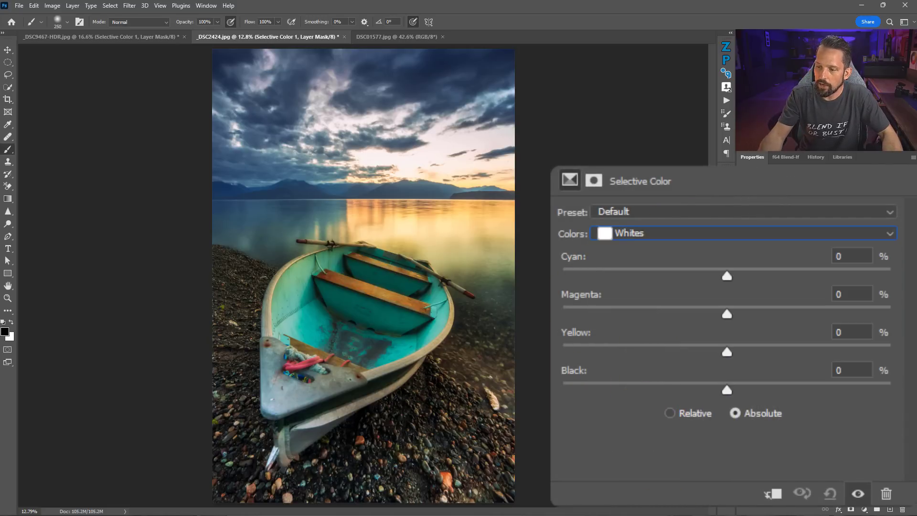
Try a temporary Hue/Saturation adjustment for comparison, then discard it
{"action": "key", "text": "alt+bracketright"}
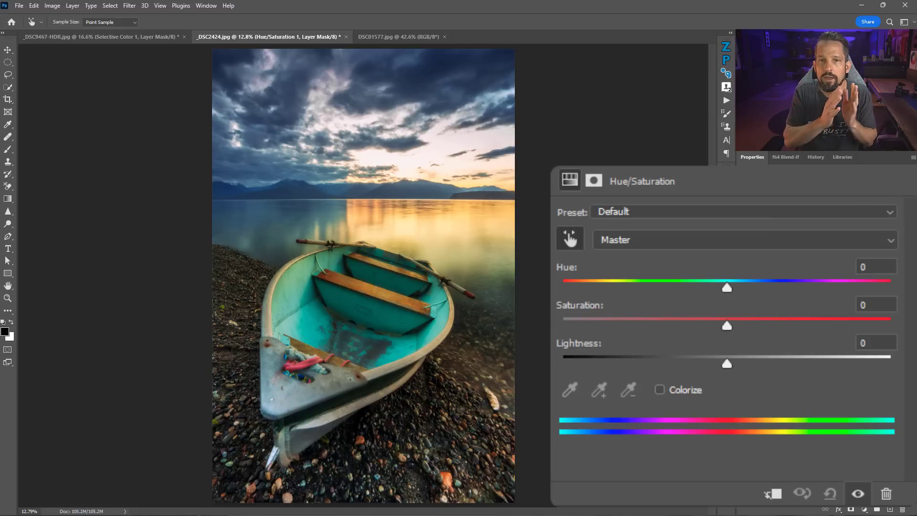
{"action": "left_click", "coordinate": [687, 241]}
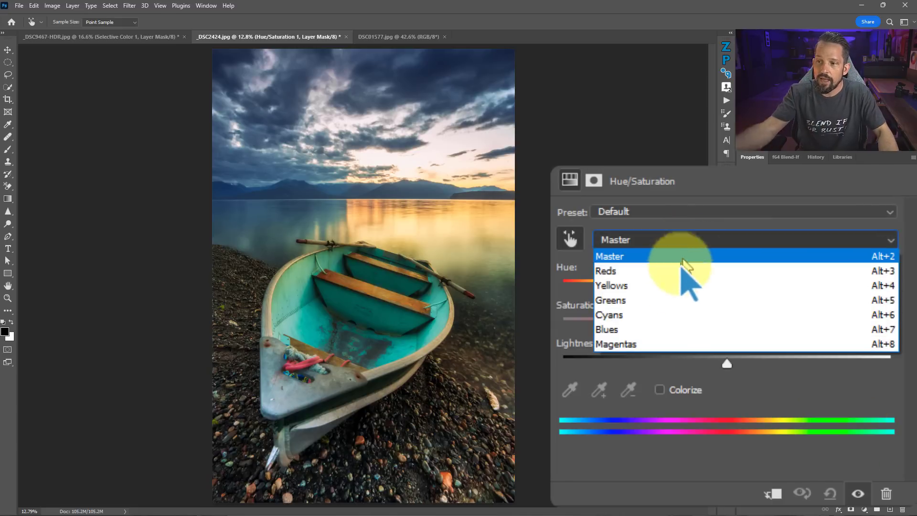
{"action": "left_click", "coordinate": [740, 238]}
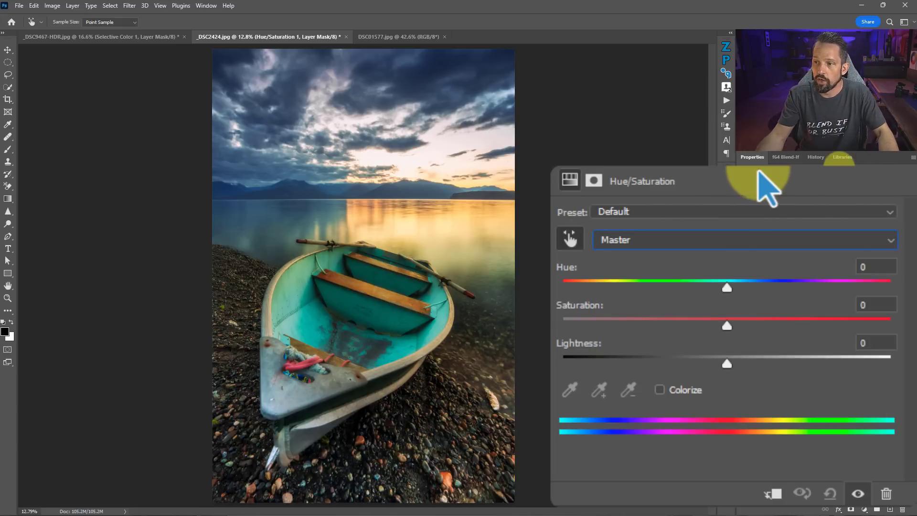
{"action": "key", "text": "ctrl+2"}
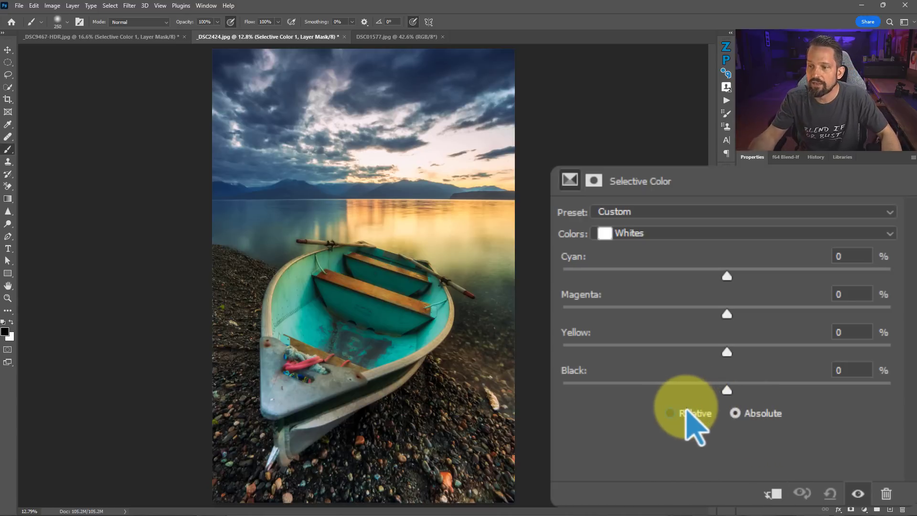
{"action": "left_click", "coordinate": [686, 411]}
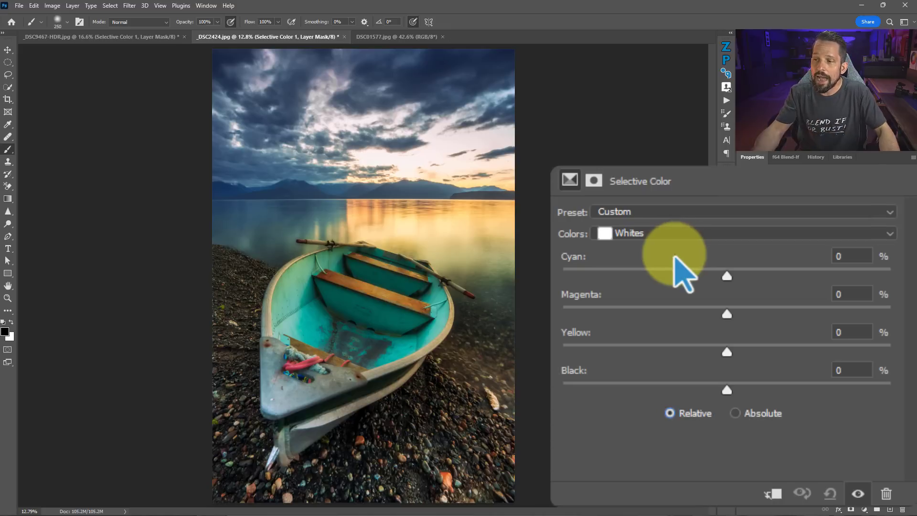
{"action": "left_click", "coordinate": [748, 413]}
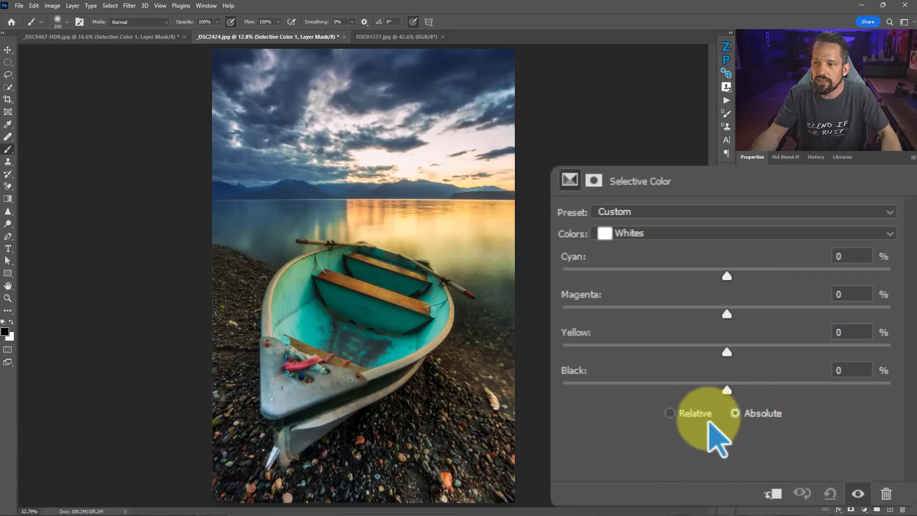
{"action": "left_click", "coordinate": [674, 414]}
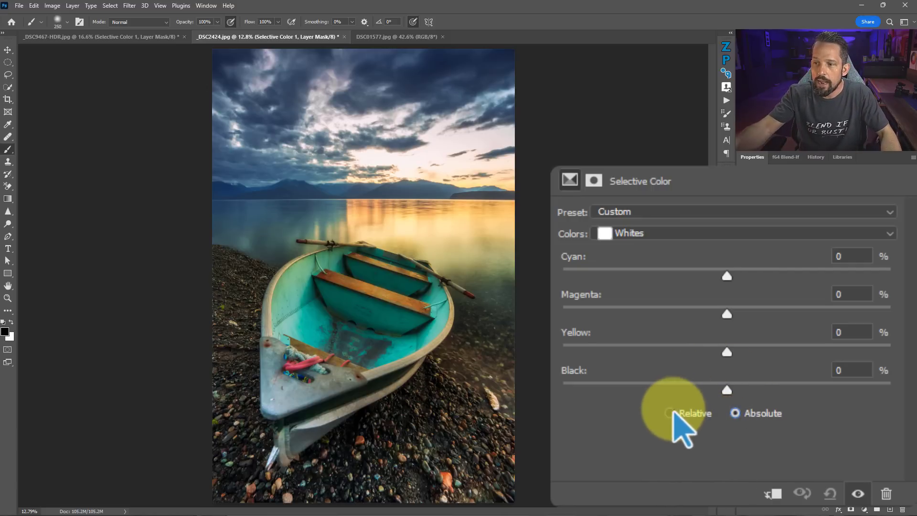
{"action": "left_click", "coordinate": [736, 413]}
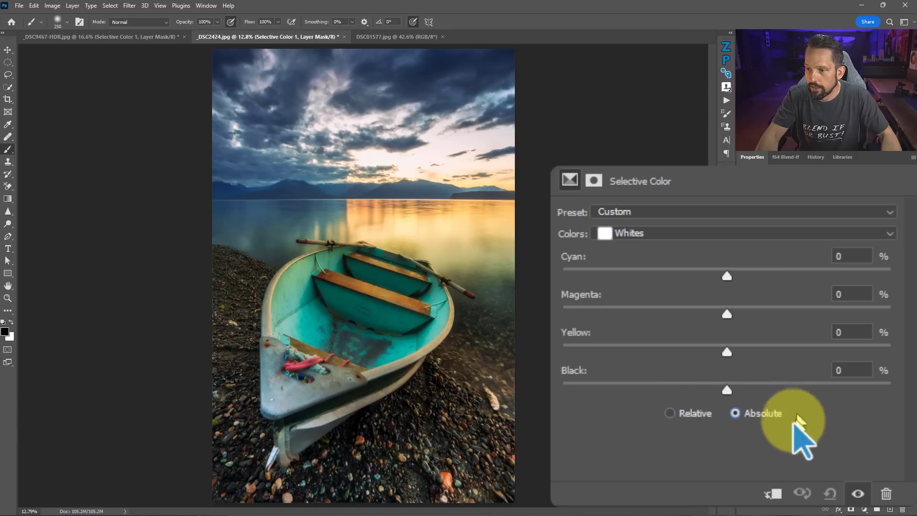
{"action": "left_click", "coordinate": [725, 391]}
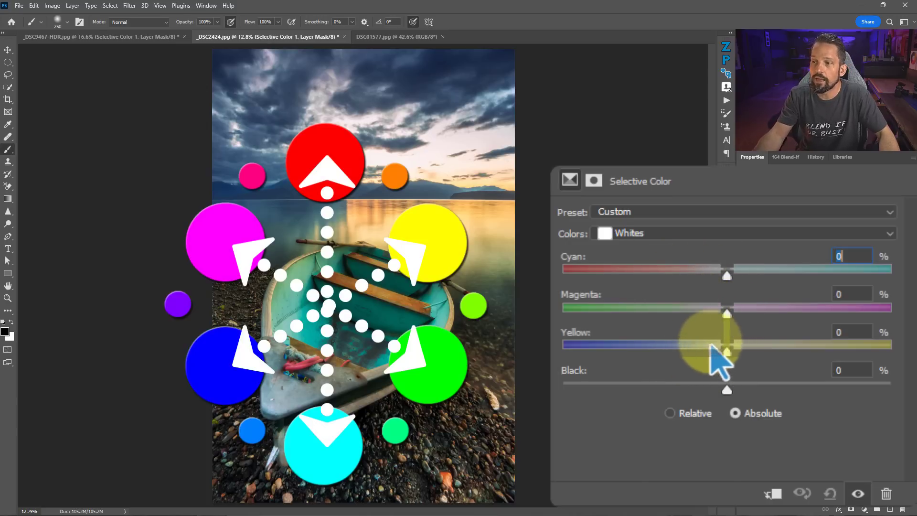
Test Yellow, Magenta and Cyan on the sky, ending at Yellow +1, Magenta +1, Cyan 0
{"action": "mouse_move", "coordinate": [726, 351]}
{"action": "left_mouse_down"}
{"action": "mouse_move", "coordinate": [809, 349]}
{"action": "mouse_move", "coordinate": [728, 352]}
{"action": "left_mouse_up"}
{"action": "mouse_move", "coordinate": [726, 313]}
{"action": "left_mouse_down"}
{"action": "mouse_move", "coordinate": [642, 314]}
{"action": "mouse_move", "coordinate": [835, 311]}
{"action": "mouse_move", "coordinate": [713, 315]}
{"action": "mouse_move", "coordinate": [727, 314]}
{"action": "left_mouse_up"}
{"action": "left_click_drag", "start_coordinate": [726, 276], "coordinate": [867, 280]}
{"action": "left_click_drag", "start_coordinate": [595, 276], "coordinate": [726, 282]}
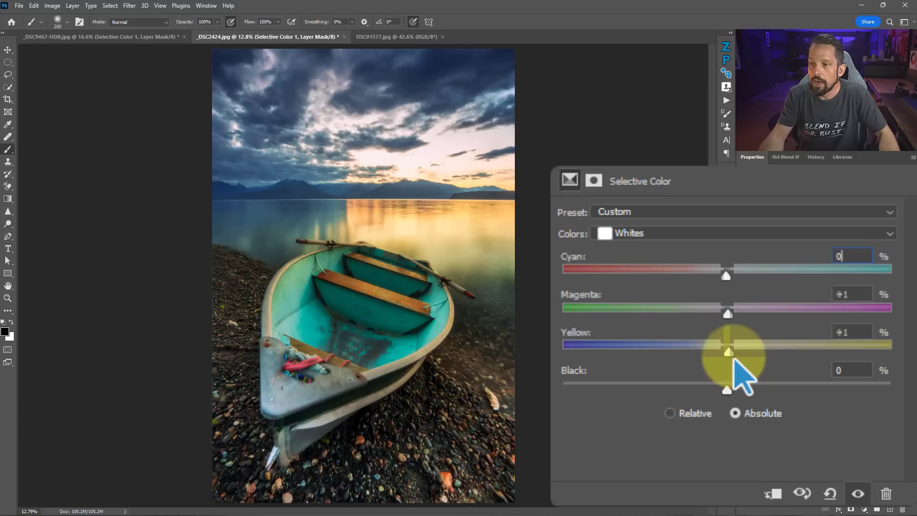
Set the boat photo's Whites to Cyan -9, Magenta -3, Yellow +9, Black +15
{"action": "left_click_drag", "start_coordinate": [719, 391], "coordinate": [745, 392]}
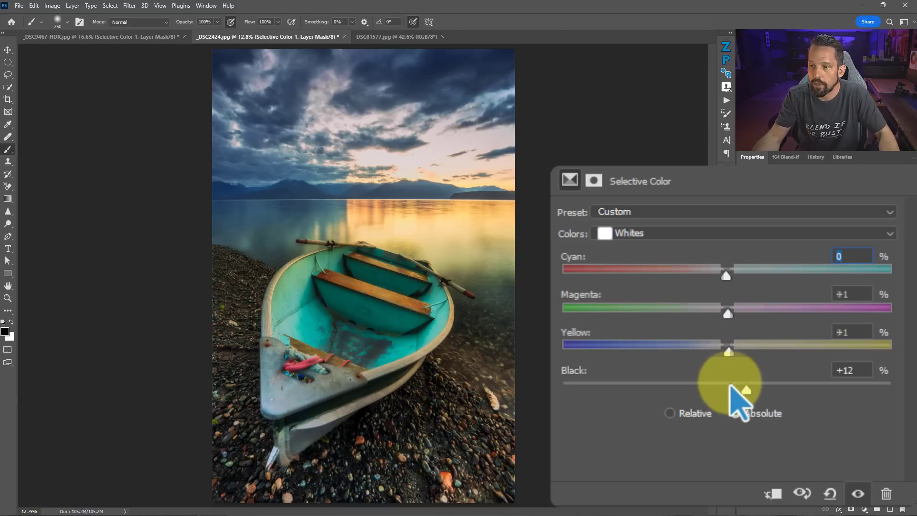
{"action": "mouse_move", "coordinate": [744, 393]}
{"action": "left_mouse_down"}
{"action": "mouse_move", "coordinate": [573, 391]}
{"action": "mouse_move", "coordinate": [833, 390]}
{"action": "mouse_move", "coordinate": [727, 389]}
{"action": "mouse_move", "coordinate": [820, 389]}
{"action": "mouse_move", "coordinate": [730, 389]}
{"action": "mouse_move", "coordinate": [750, 389]}
{"action": "left_mouse_up"}
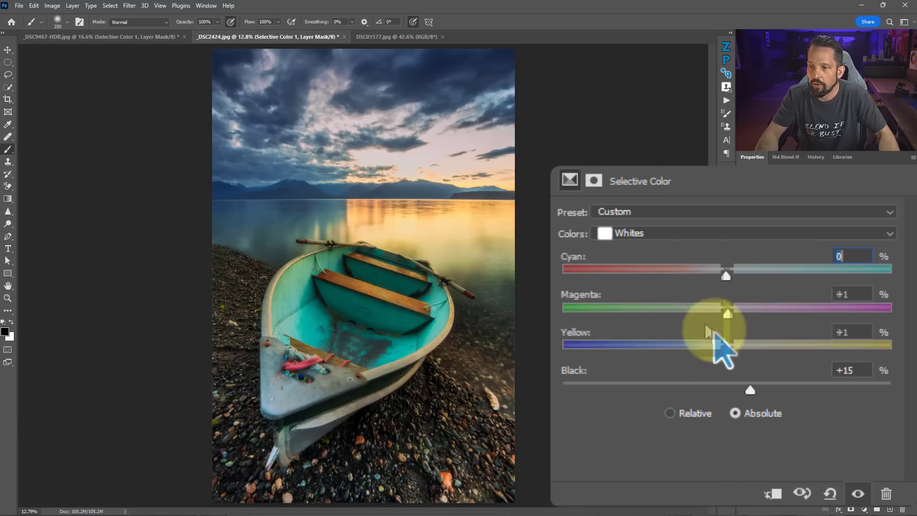
{"action": "left_click_drag", "start_coordinate": [728, 352], "coordinate": [722, 315]}
{"action": "left_click_drag", "start_coordinate": [725, 276], "coordinate": [711, 280]}
{"action": "left_click", "coordinate": [849, 256]}
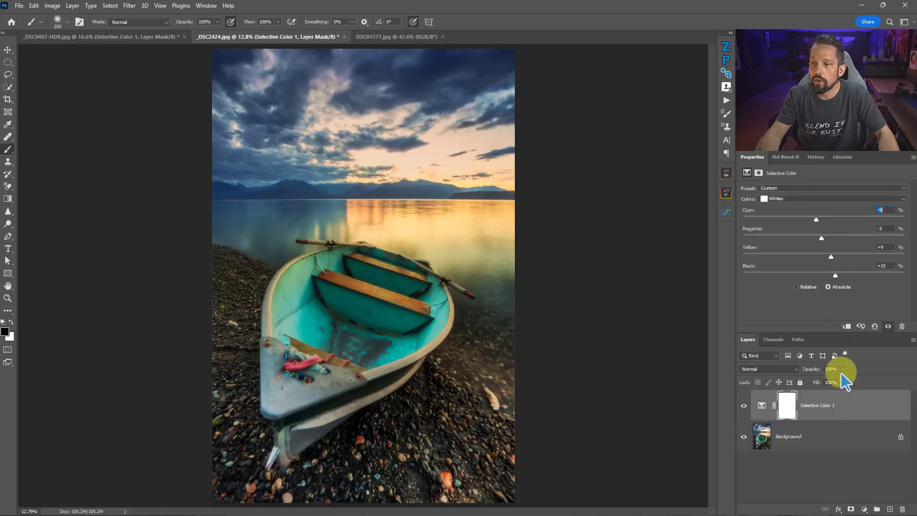
Try lowering the adjustment layer's opacity, then ease the Whites' Black back to +3
{"action": "left_click", "coordinate": [842, 370]}
{"action": "left_click_drag", "start_coordinate": [845, 378], "coordinate": [821, 379]}
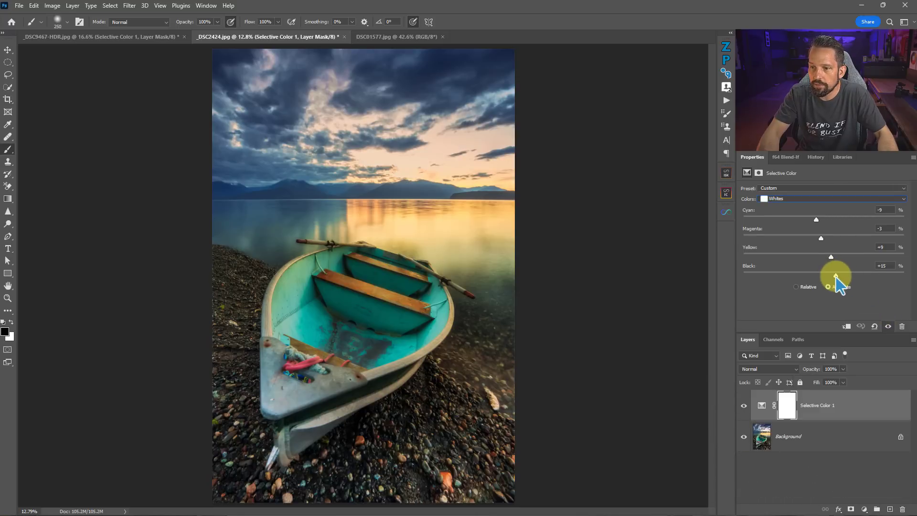
{"action": "left_click_drag", "start_coordinate": [831, 277], "coordinate": [825, 277]}
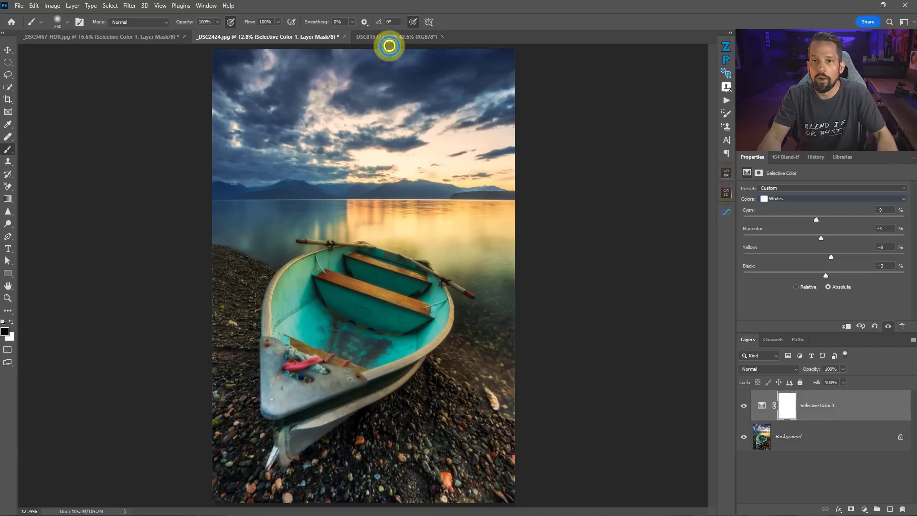
Switch to DSC01577.jpg and add a Selective Color layer in Absolute mode
{"action": "left_click", "coordinate": [392, 38]}
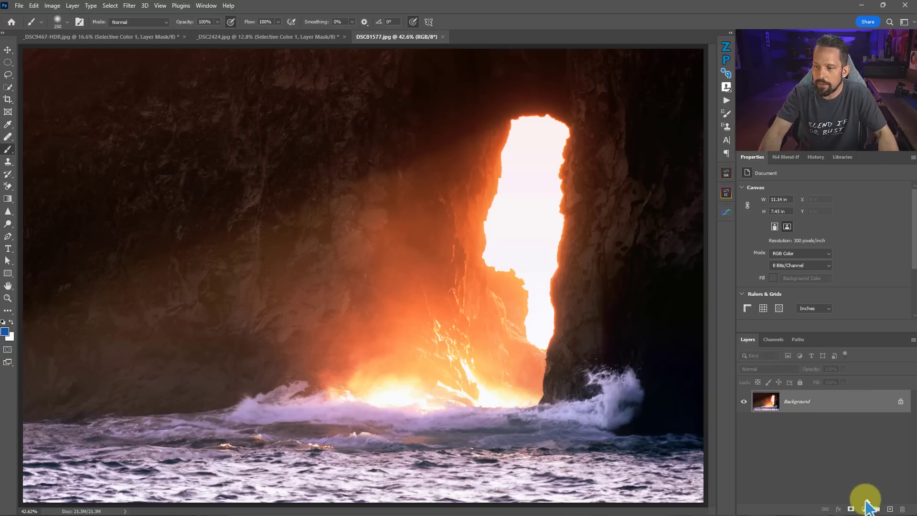
{"action": "left_click", "coordinate": [865, 509]}
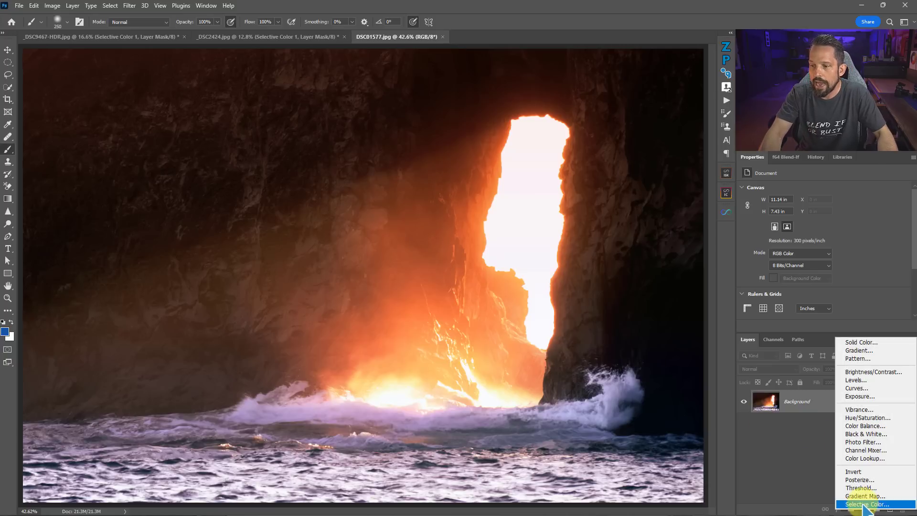
{"action": "left_click", "coordinate": [865, 505]}
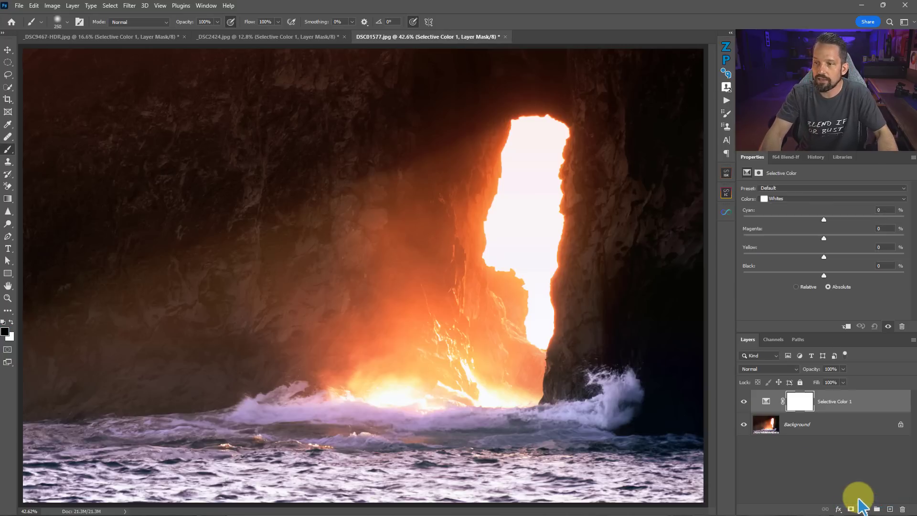
{"action": "left_click", "coordinate": [830, 286]}
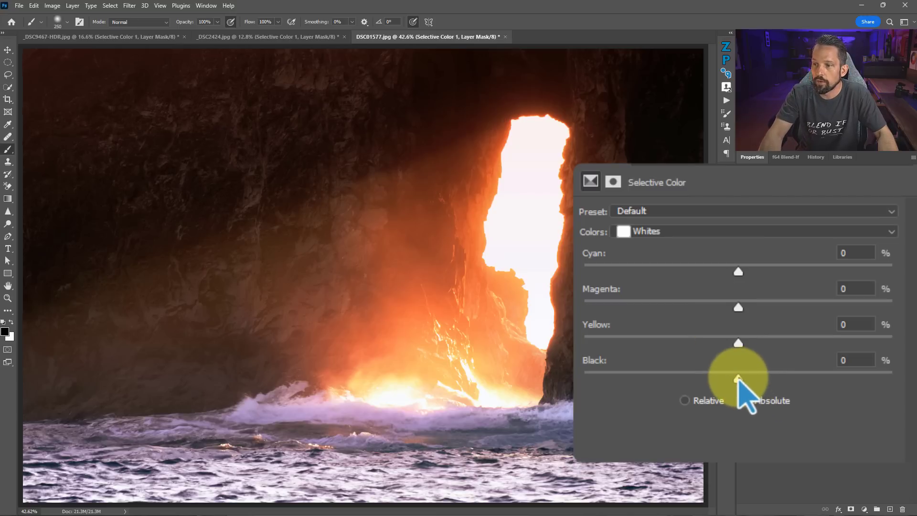
Set the whites to Black +15, Yellow +18, Cyan -9 and Magenta -3
{"action": "left_click_drag", "start_coordinate": [738, 379], "coordinate": [760, 377]}
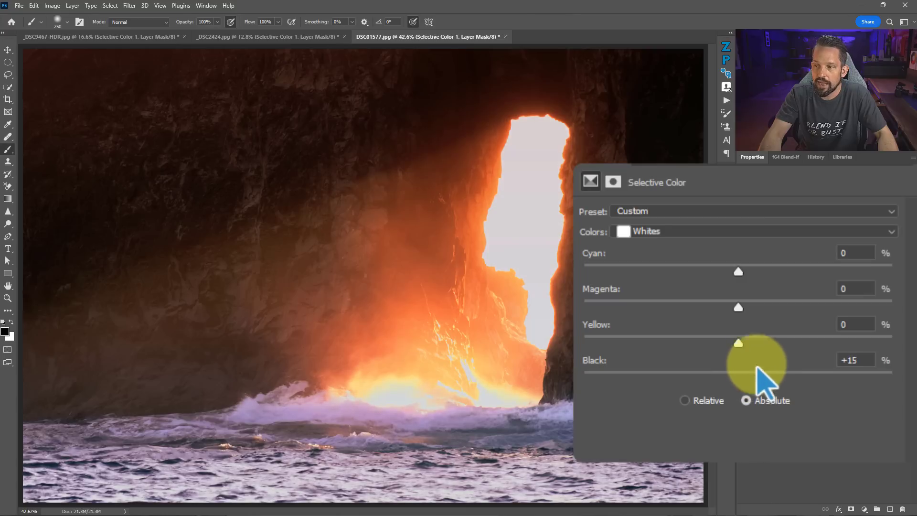
{"action": "left_click_drag", "start_coordinate": [738, 342], "coordinate": [754, 342]}
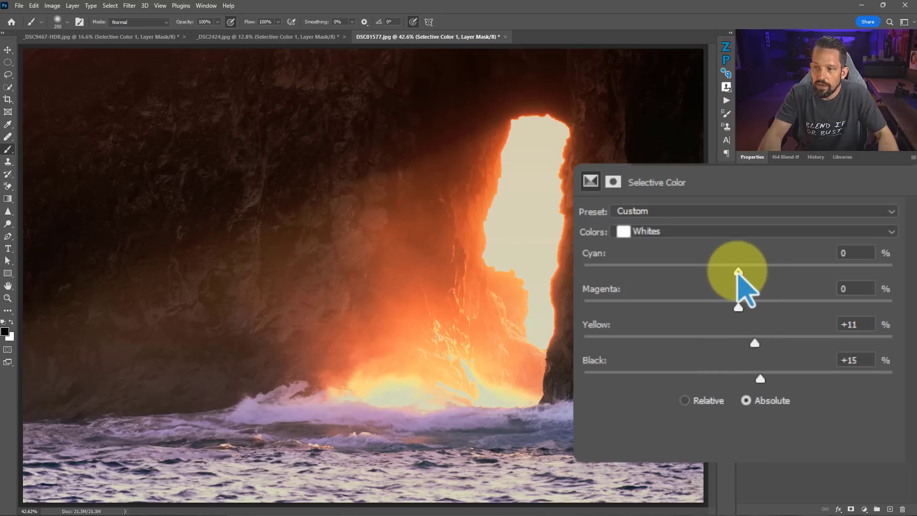
{"action": "left_click_drag", "start_coordinate": [739, 271], "coordinate": [726, 273]}
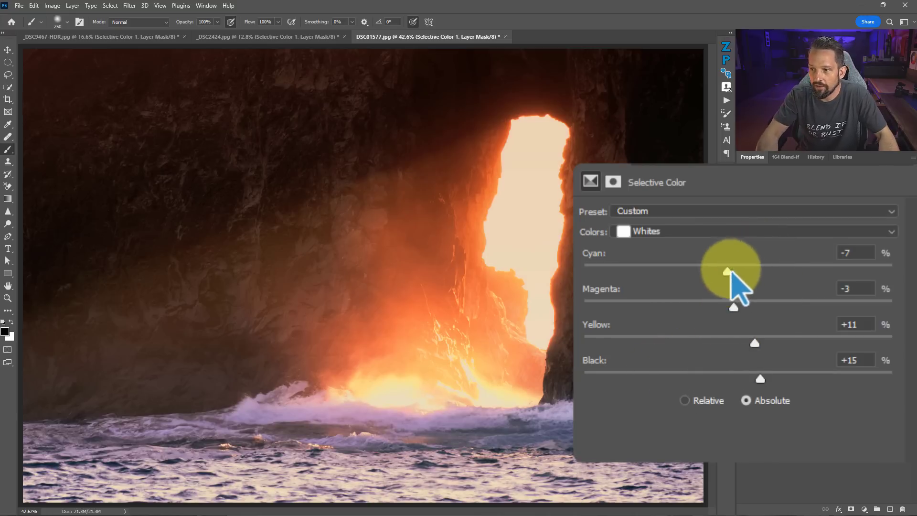
{"action": "left_click_drag", "start_coordinate": [727, 272], "coordinate": [728, 273]}
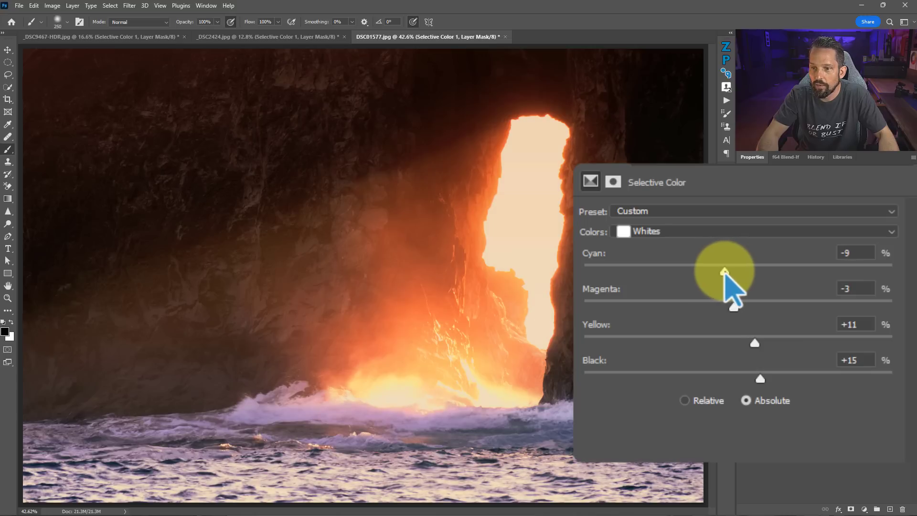
{"action": "mouse_move", "coordinate": [754, 343]}
{"action": "left_mouse_down"}
{"action": "mouse_move", "coordinate": [753, 352]}
{"action": "mouse_move", "coordinate": [753, 338]}
{"action": "mouse_move", "coordinate": [768, 341]}
{"action": "left_mouse_up"}
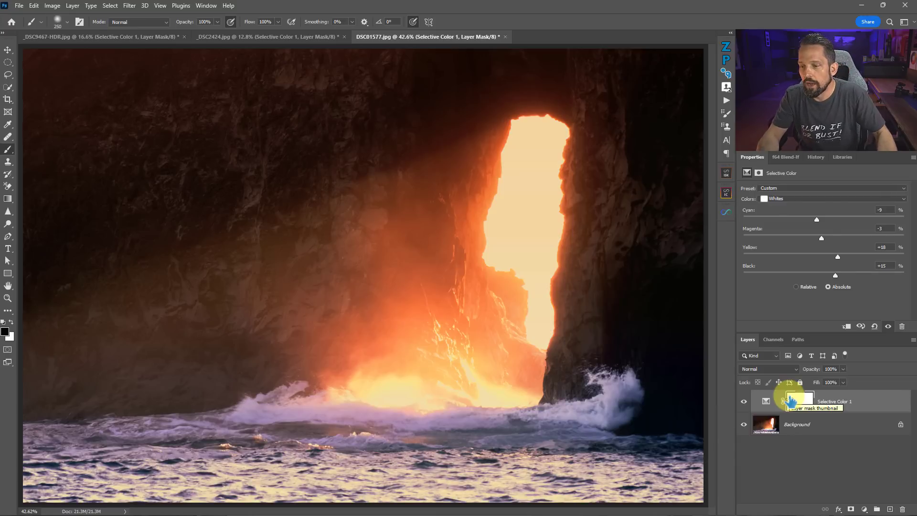
Compare the tint, then paint black on the mask over the glowing surf and sea stack at 1000 px
{"action": "left_click", "coordinate": [744, 401]}
{"action": "left_click", "coordinate": [743, 401]}
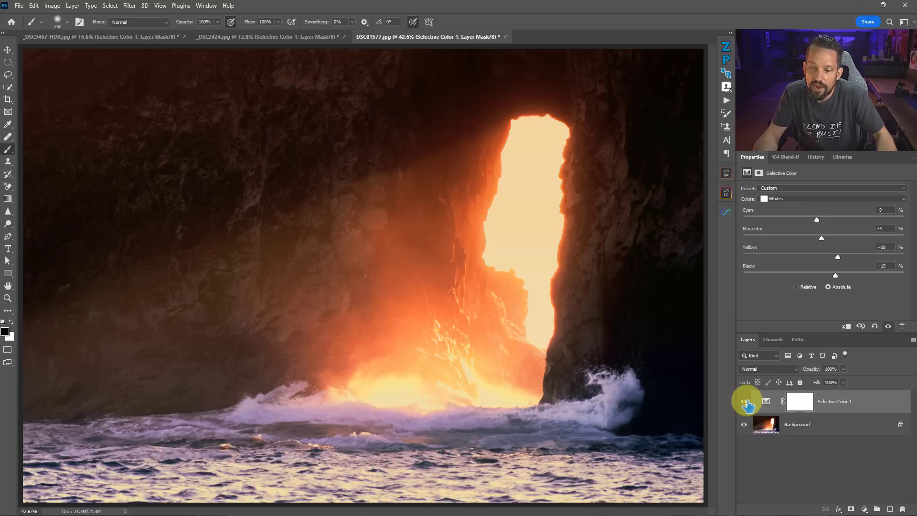
{"action": "left_click", "coordinate": [800, 401]}
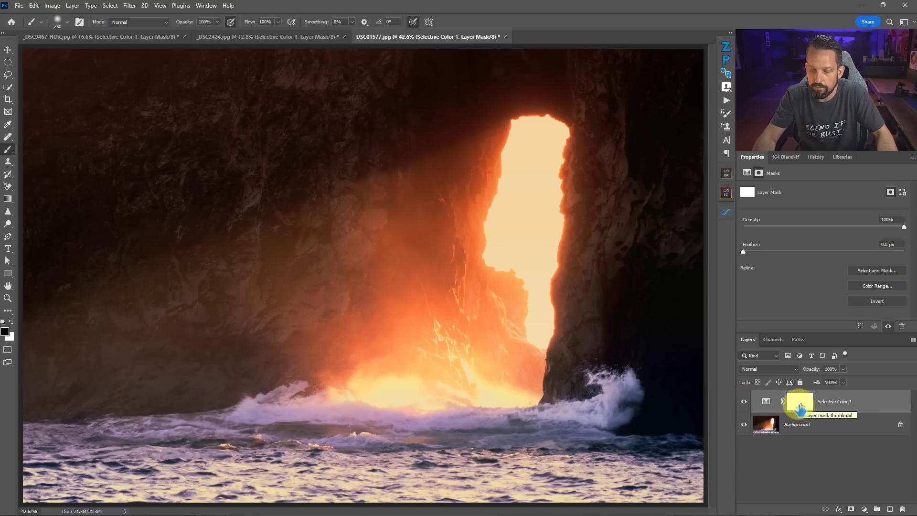
{"action": "key", "text": "bracketright"}
{"action": "key", "text": "bracketright"}
{"action": "key", "text": "bracketright"}
{"action": "key", "text": "bracketright"}
{"action": "key", "text": "bracketright"}
{"action": "key", "text": "bracketright"}
{"action": "key", "text": "bracketright"}
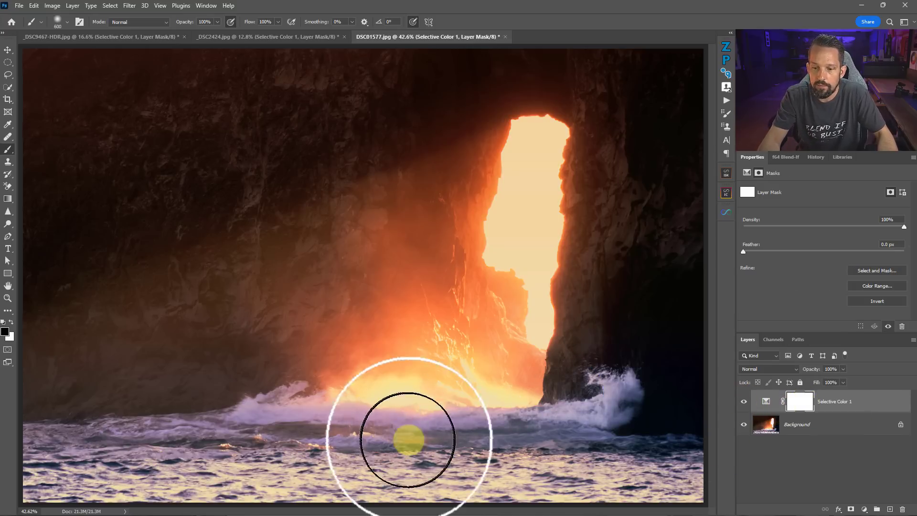
{"action": "key", "text": "bracketright"}
{"action": "key", "text": "bracketright"}
{"action": "key", "text": "bracketright"}
{"action": "key", "text": "bracketright"}
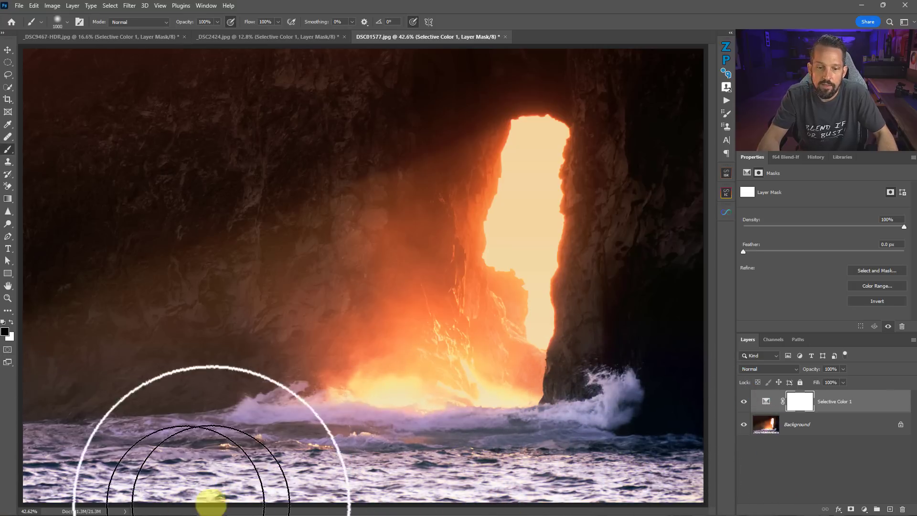
{"action": "left_click_drag", "start_coordinate": [505, 428], "coordinate": [491, 400]}
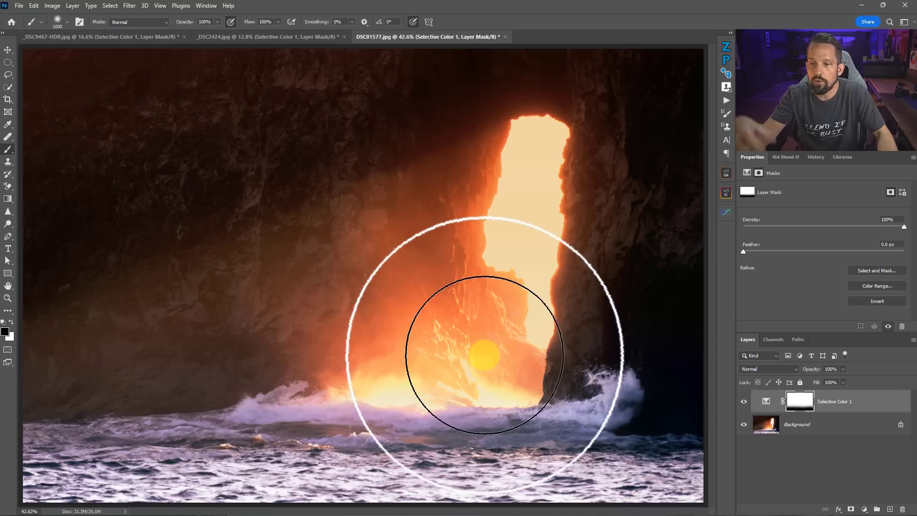
{"action": "mouse_move", "coordinate": [597, 420]}
{"action": "left_mouse_down"}
{"action": "mouse_move", "coordinate": [624, 436]}
{"action": "mouse_move", "coordinate": [525, 337]}
{"action": "left_mouse_up"}
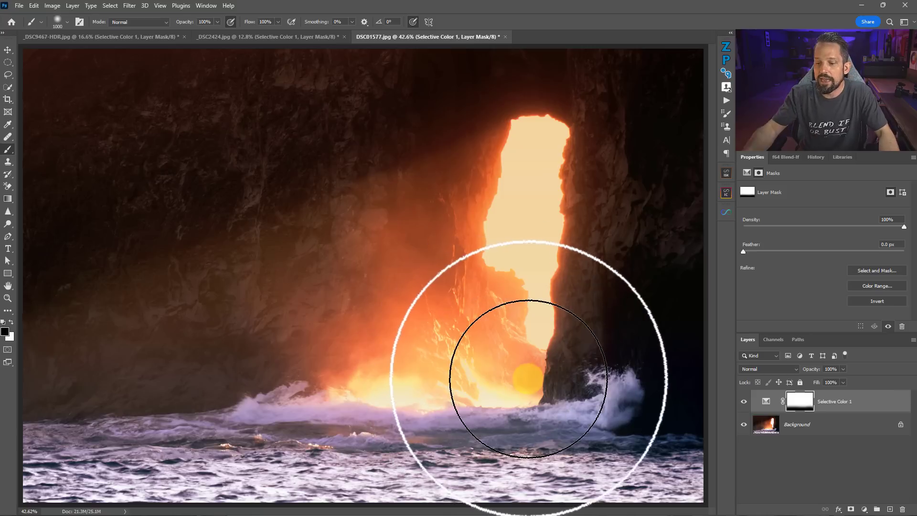
Mask the glowing rocks with a 1700 px brush and compare the result
{"action": "key", "text": "bracketright"}
{"action": "key", "text": "bracketright"}
{"action": "key", "text": "bracketright"}
{"action": "key", "text": "bracketright"}
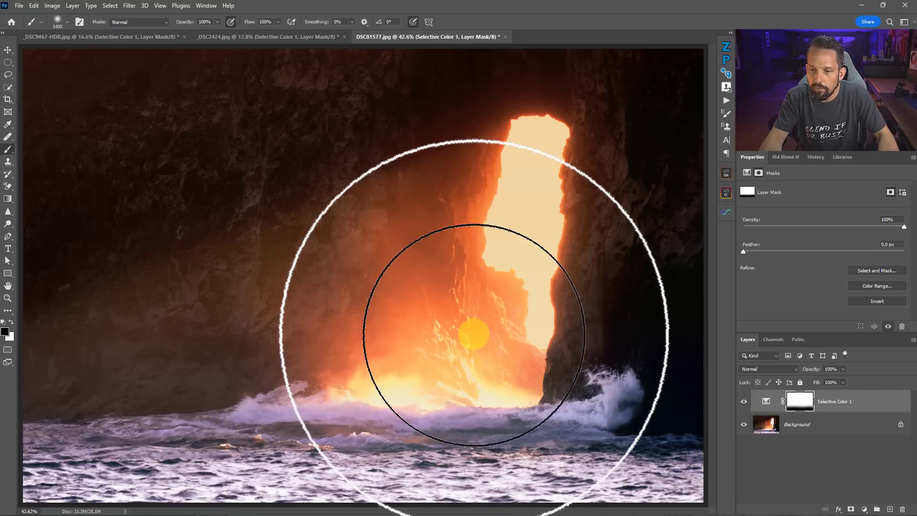
{"action": "key", "text": "bracketright"}
{"action": "key", "text": "bracketright"}
{"action": "key", "text": "bracketright"}
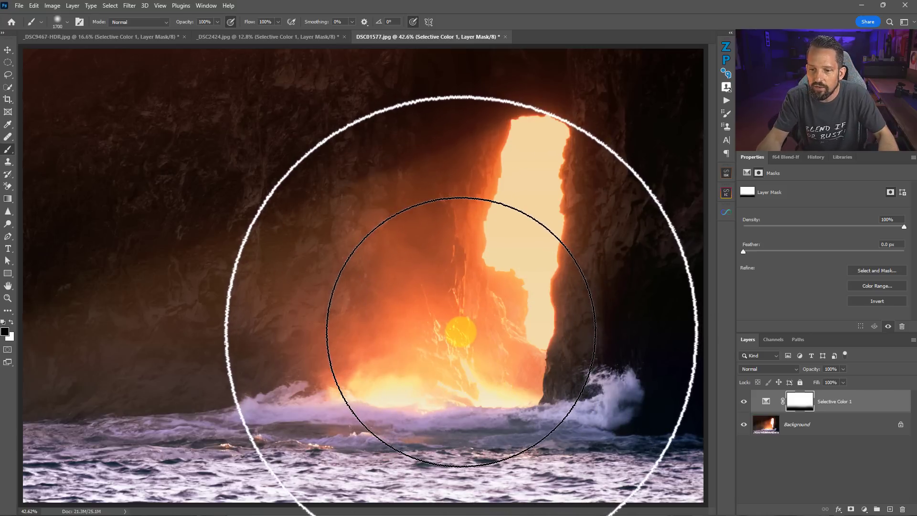
{"action": "left_click", "coordinate": [461, 331]}
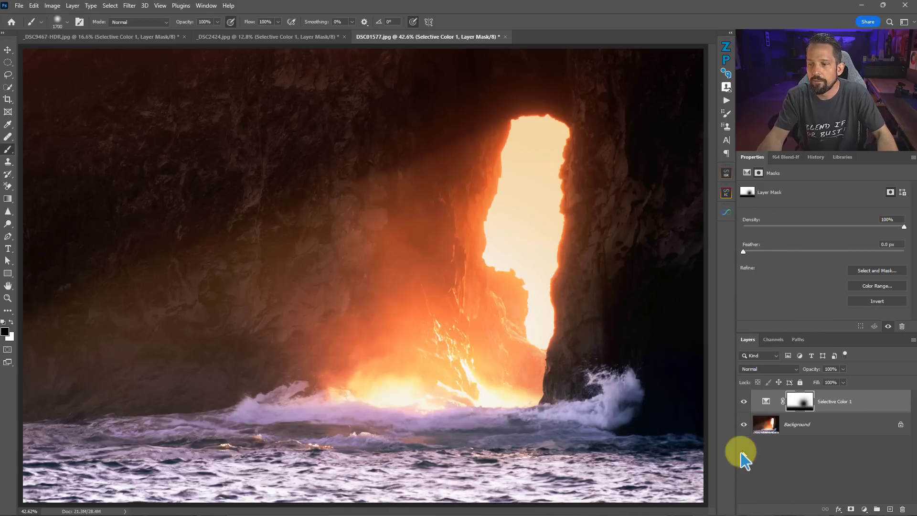
{"action": "left_click", "coordinate": [744, 402]}
{"action": "left_click", "coordinate": [743, 401]}
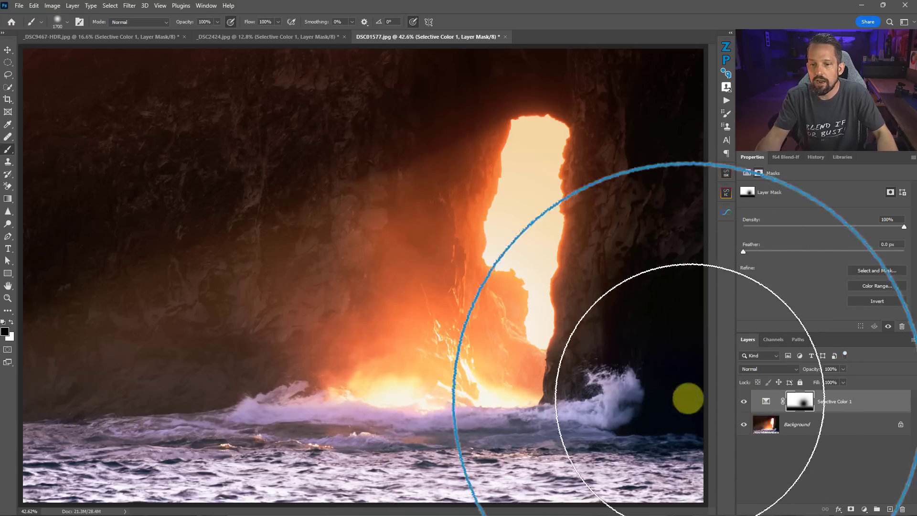
{"action": "left_click", "coordinate": [744, 401]}
Shrink the brush to 1000 and mask the glow inside the arch and the lower-right wave
{"action": "key", "text": "bracketleft"}
{"action": "left_click_drag", "start_coordinate": [543, 297], "coordinate": [527, 297]}
{"action": "key", "text": "bracketleft"}
{"action": "key", "text": "bracketleft"}
{"action": "key", "text": "bracketleft"}
{"action": "key", "text": "bracketleft"}
{"action": "key", "text": "bracketleft"}
{"action": "key", "text": "bracketleft"}
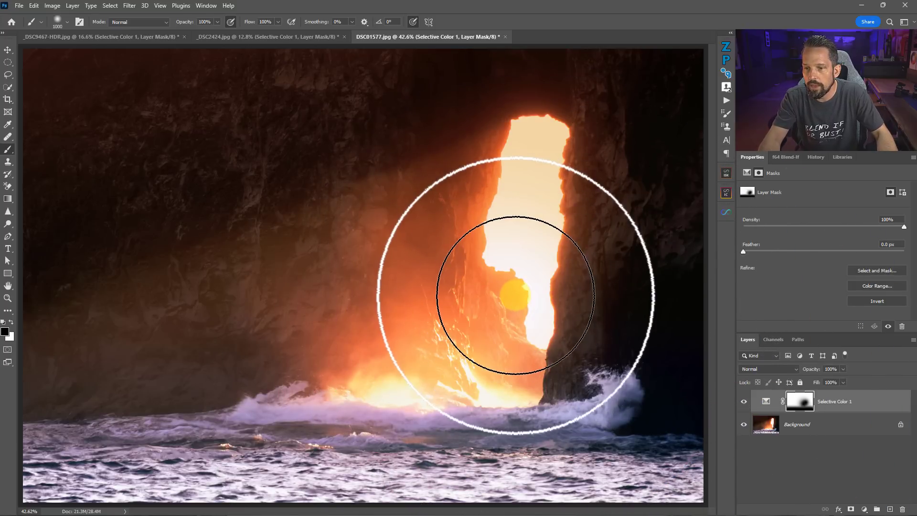
{"action": "left_click", "coordinate": [641, 397]}
{"action": "left_click", "coordinate": [618, 382]}
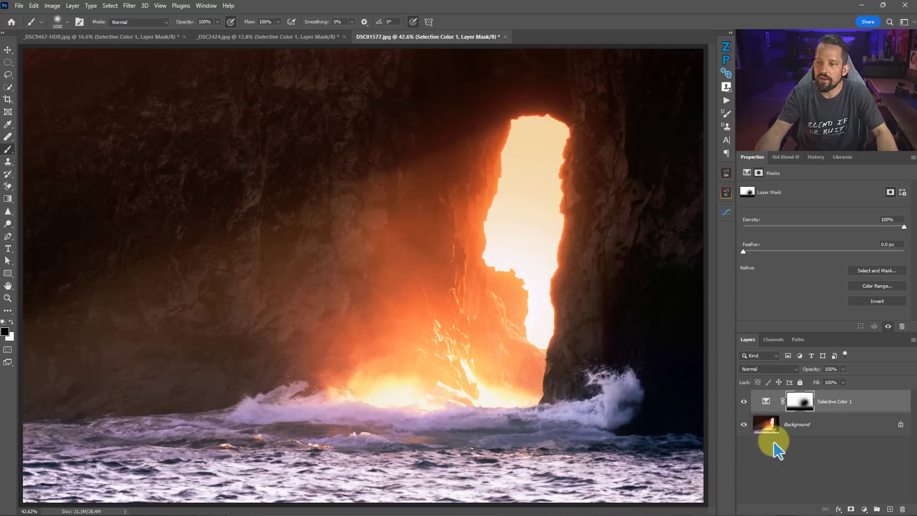
Compare the sea-arch photo with and without the Selective Color 1 tint by toggling its visibility
{"action": "left_click", "coordinate": [744, 401]}
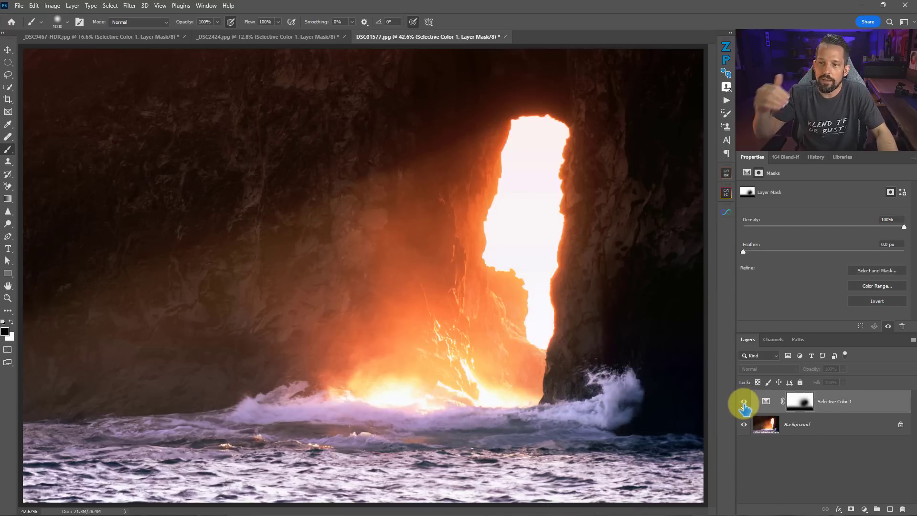
{"action": "left_click", "coordinate": [743, 401]}
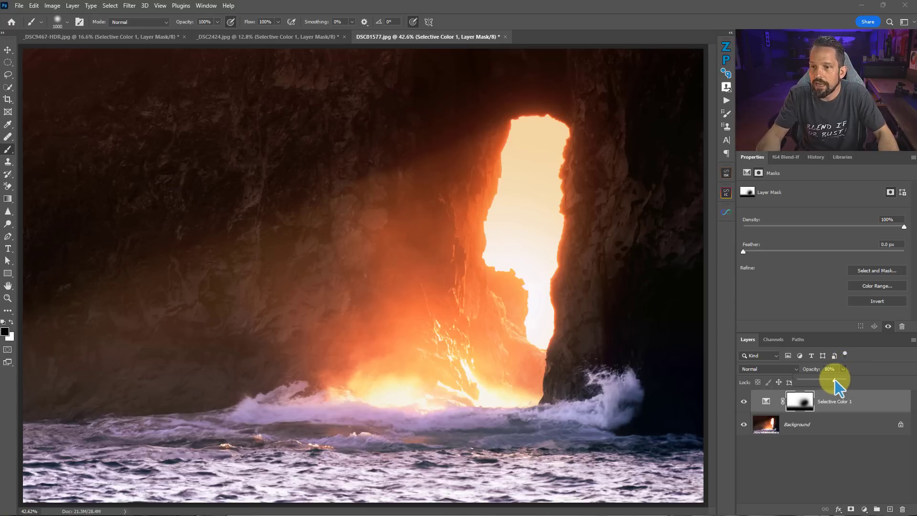
{"action": "left_click", "coordinate": [743, 401]}
{"action": "left_click", "coordinate": [743, 402]}
{"action": "left_click", "coordinate": [744, 401]}
{"action": "left_click", "coordinate": [744, 401]}
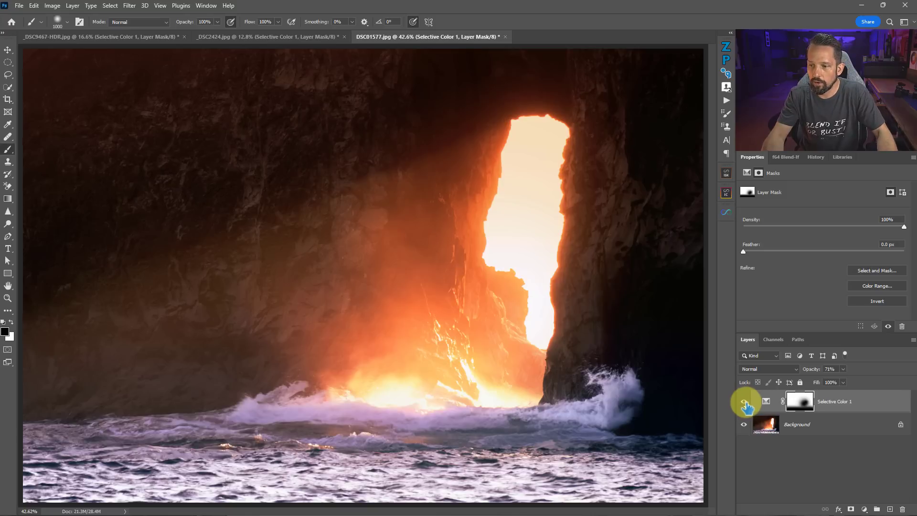
{"action": "left_click", "coordinate": [744, 401]}
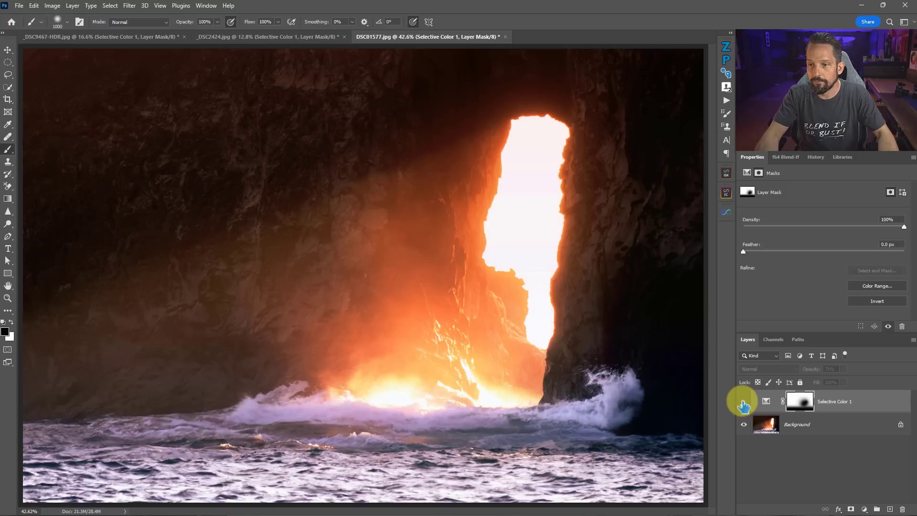
{"action": "left_click", "coordinate": [744, 402]}
Move through the boat and sea-arch photos to the _DSC9467-HDR.jpg sunset mountain photo
{"action": "left_click", "coordinate": [257, 37]}
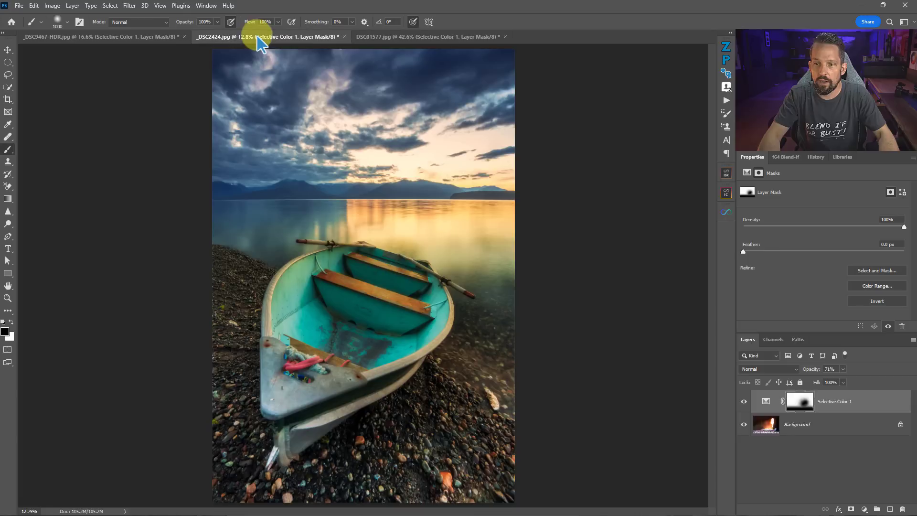
{"action": "left_click", "coordinate": [403, 37]}
{"action": "left_click", "coordinate": [106, 36]}
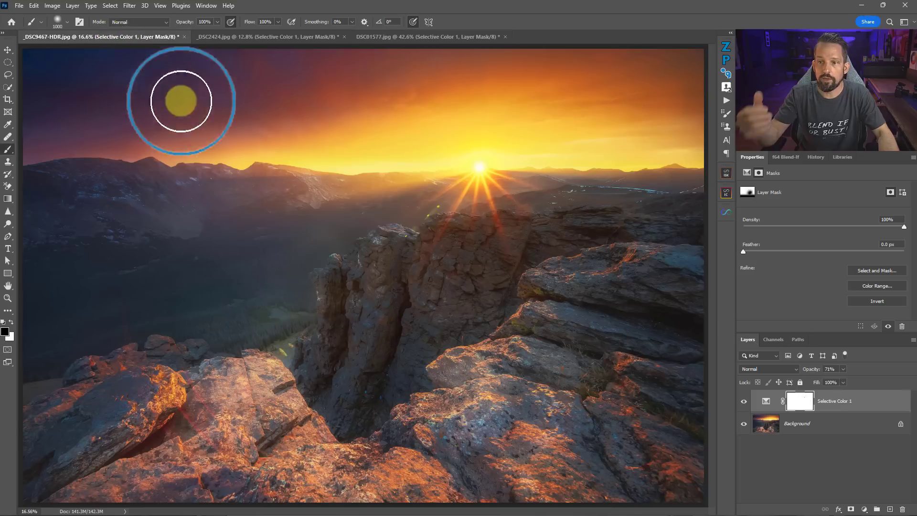
Compare the Selective Color 1 tint, then paint its mask near the sun and sunlit rocks
{"action": "left_click", "coordinate": [744, 402]}
{"action": "left_click", "coordinate": [807, 405]}
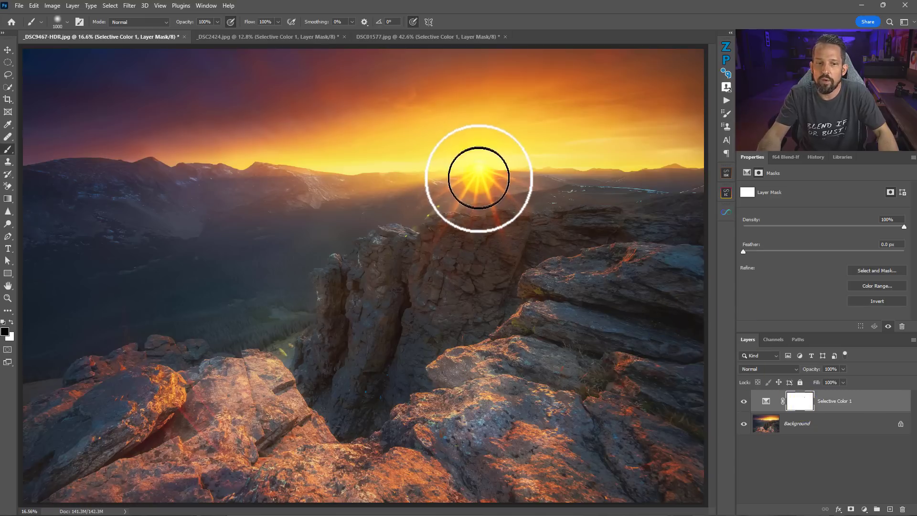
{"action": "left_click", "coordinate": [514, 177]}
{"action": "left_click", "coordinate": [538, 261]}
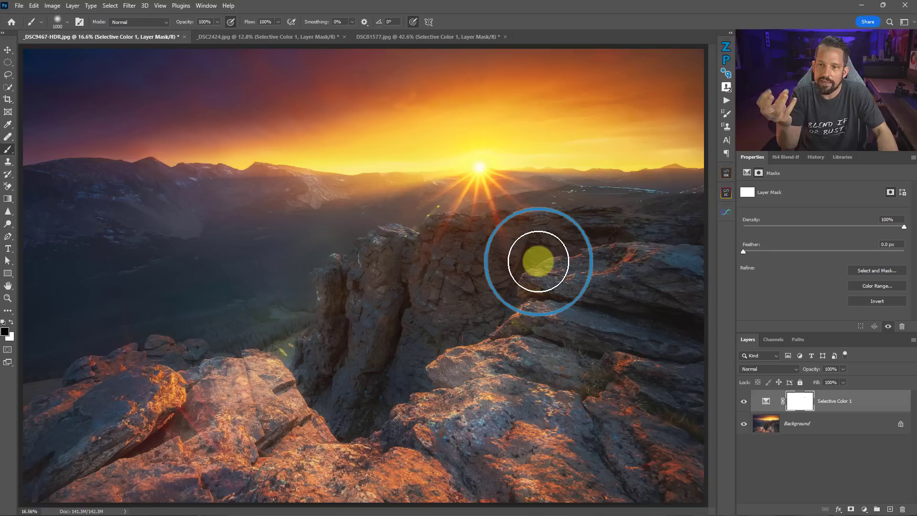